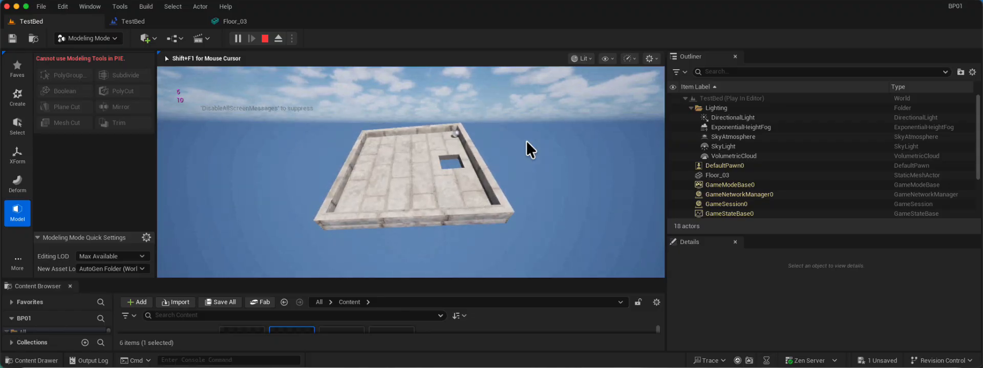
Stop the play session and raise PlayerStart to a Z location of about 297.65.
key(Escape)
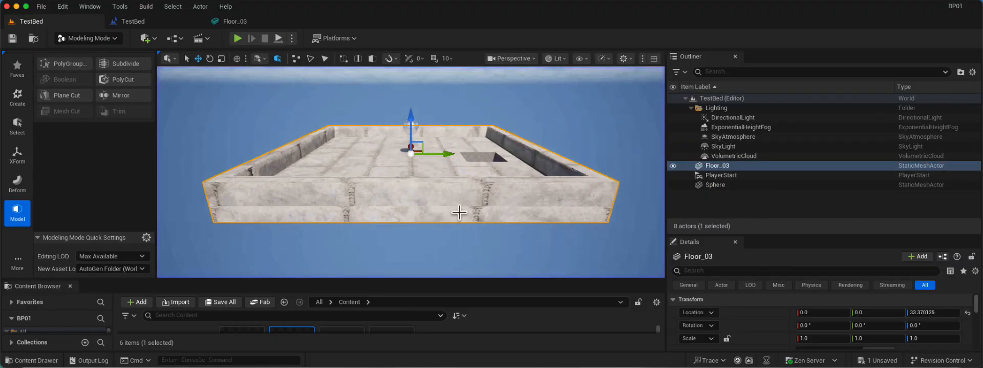
scroll(377, 139, down, 5)
click(727, 176)
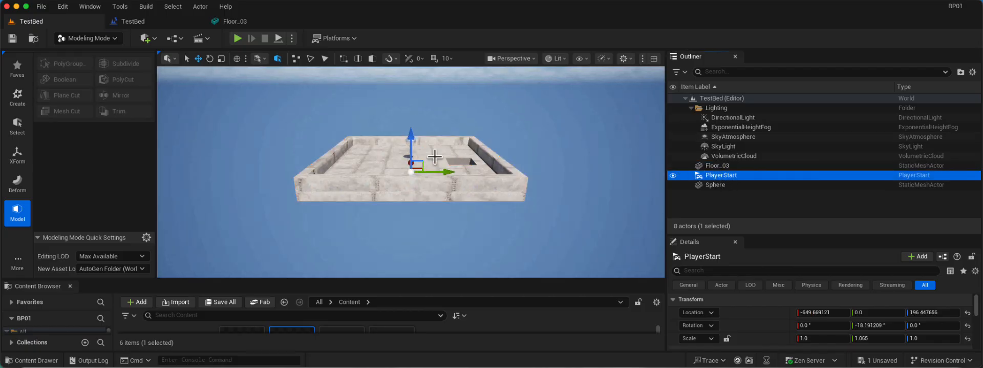
alt+drag(306, 164, 306, 164)
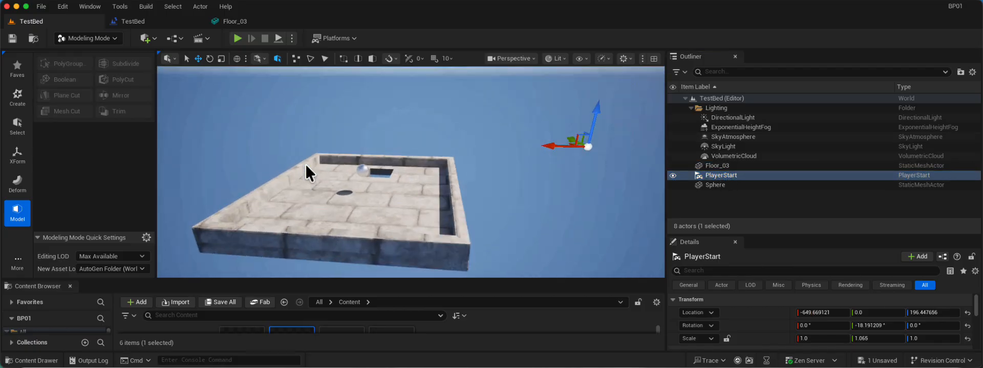
drag(596, 111, 595, 111)
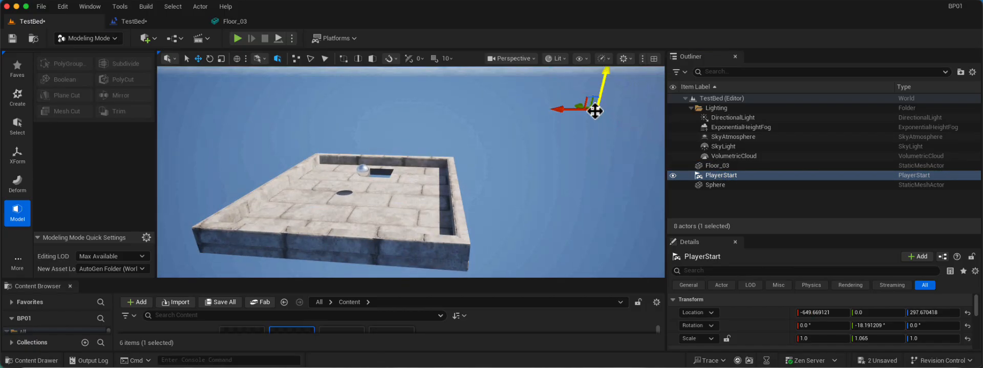
middle_drag(564, 100, 549, 109)
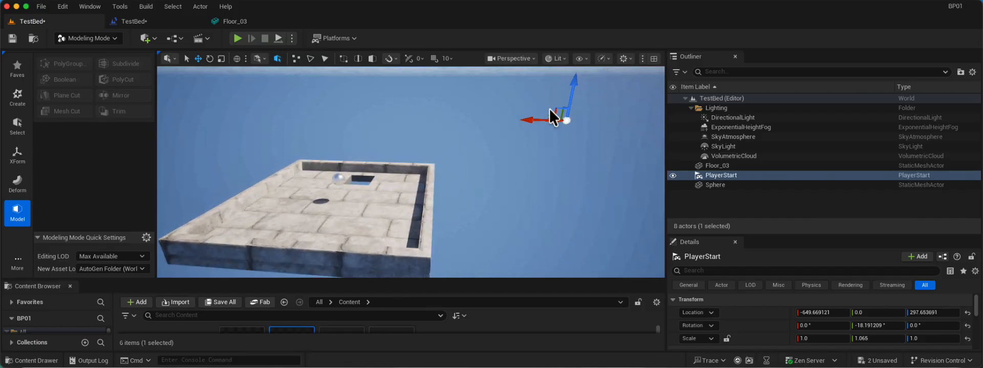
Tilt PlayerStart further down to about -28.8° on its Y rotation.
scroll(550, 110, down, 4)
key(e)
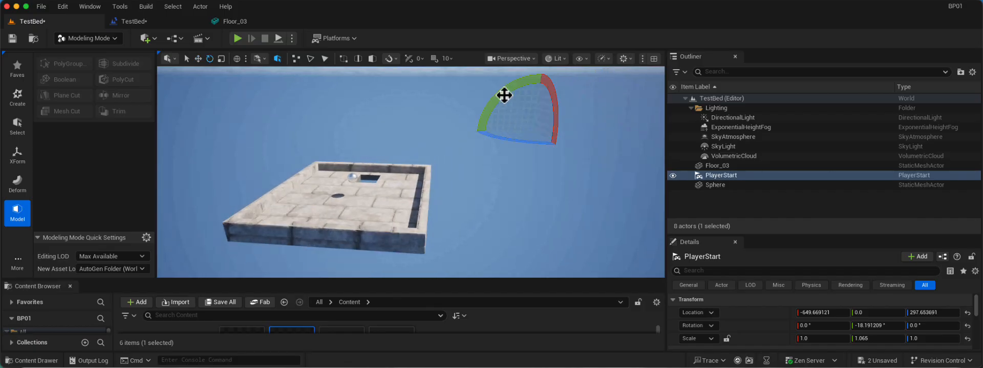
drag(505, 92, 502, 91)
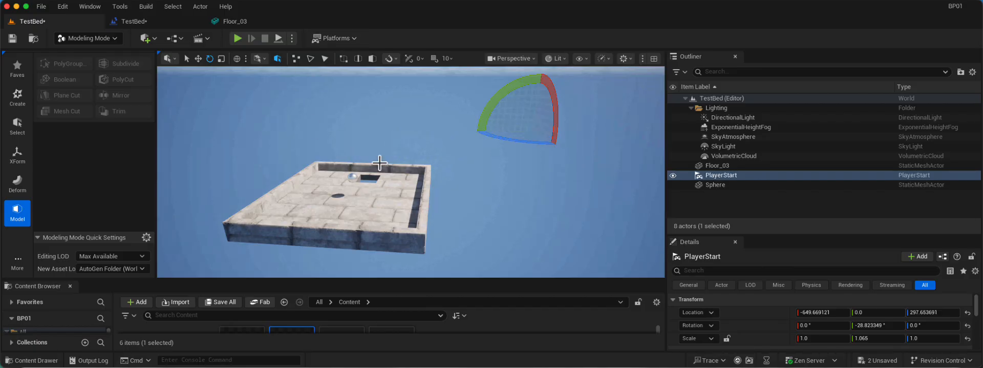
Play-test the level to check how the floor is framed from PlayerStart.
key(alt+p)
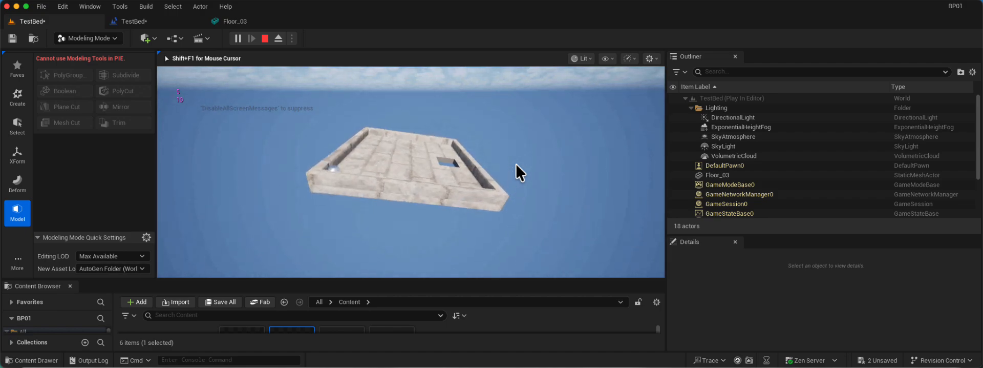
key(Escape)
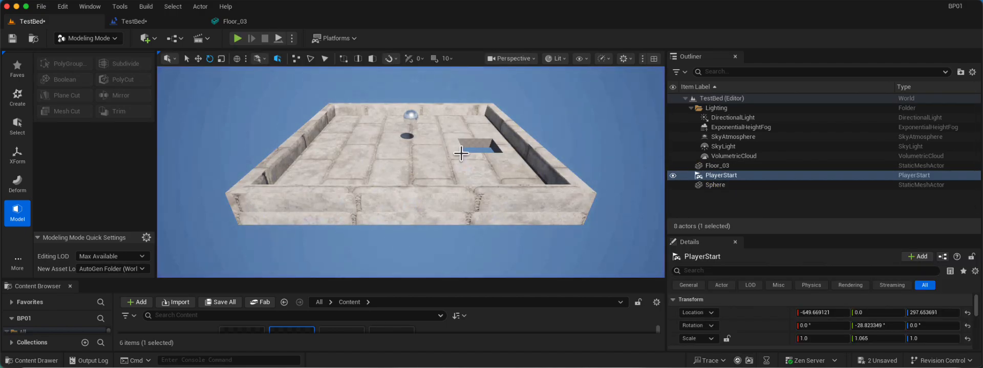
key(alt+p)
Try a duplicate of the floor rotated about 21° around the vertical axis, and undo it.
alt+drag(241, 136, 241, 137)
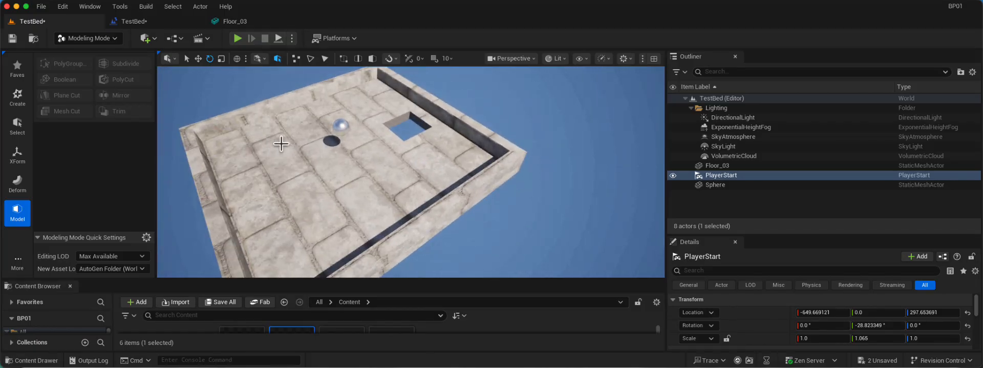
click(280, 144)
key(f)
alt+drag(372, 206, 367, 210)
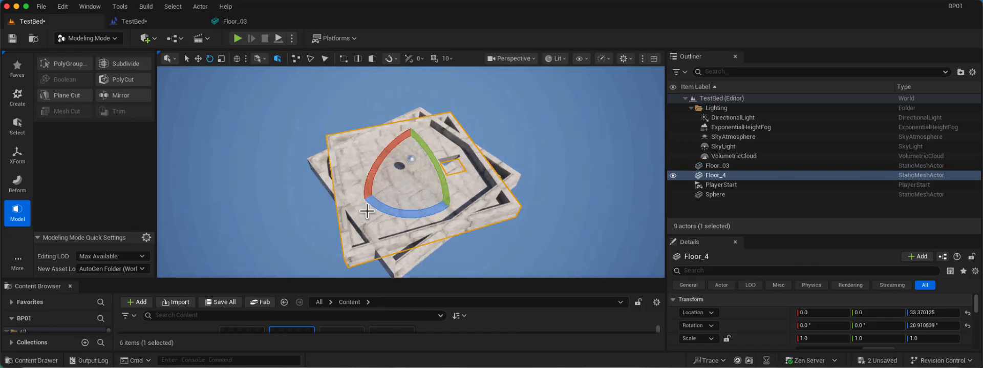
key(super+z)
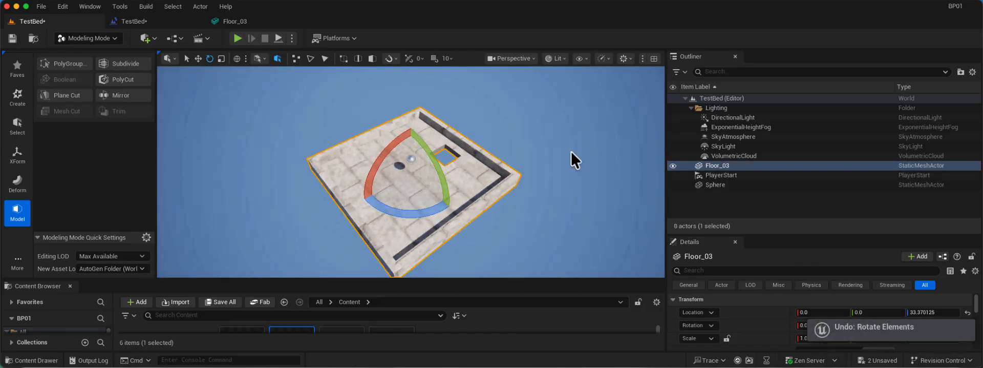
Try a duplicate of the floor offset about 463 units along Y, and undo it.
key(w)
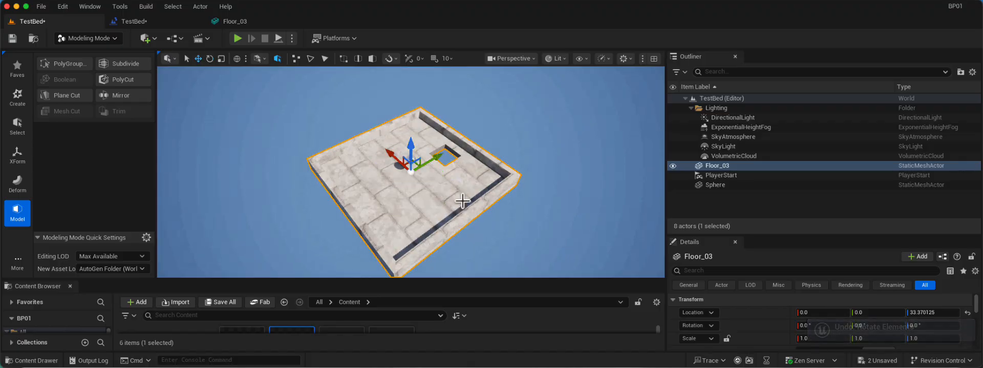
alt+drag(434, 160, 515, 127)
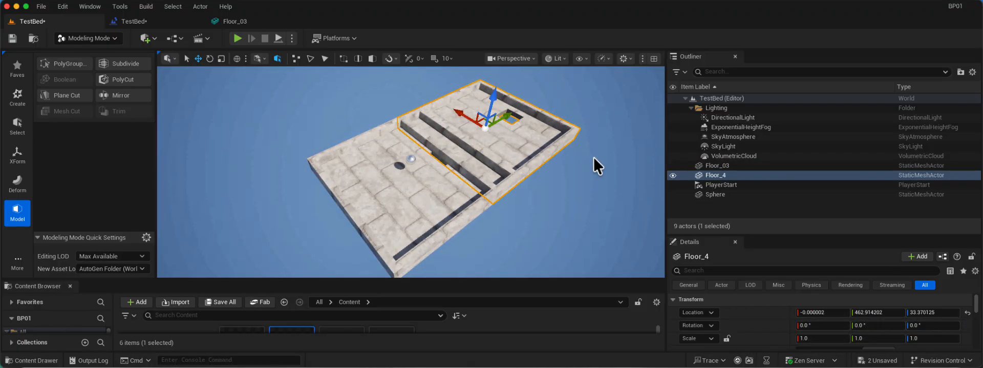
key(super+z)
Try shifting the original floor about 55 units along Y, and undo the move.
key(f)
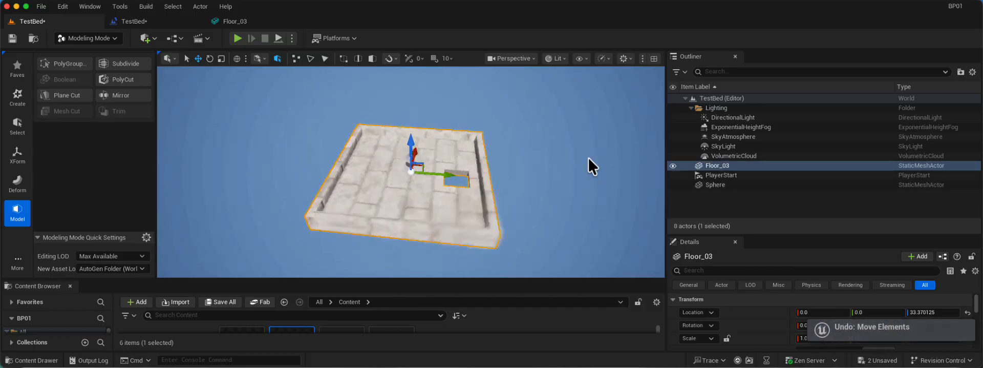
alt+drag(588, 158, 615, 159)
mouse_move(446, 169)
mouse_down()
mouse_move(522, 159)
mouse_move(461, 168)
mouse_up()
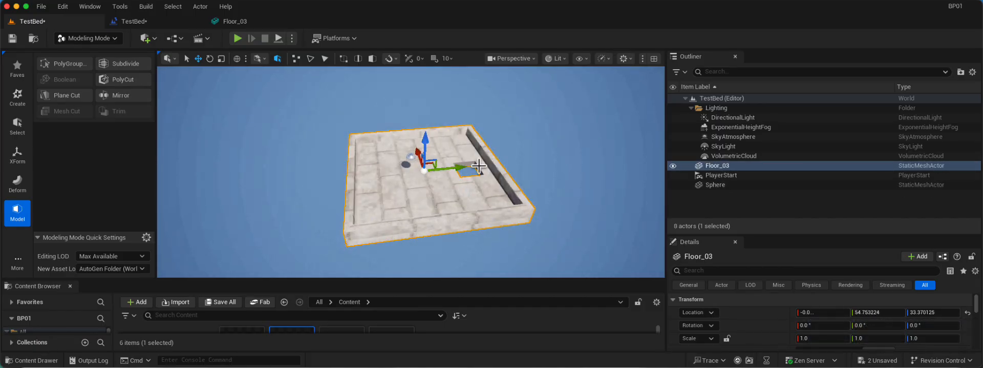
key(super+z)
alt+drag(561, 174, 562, 185)
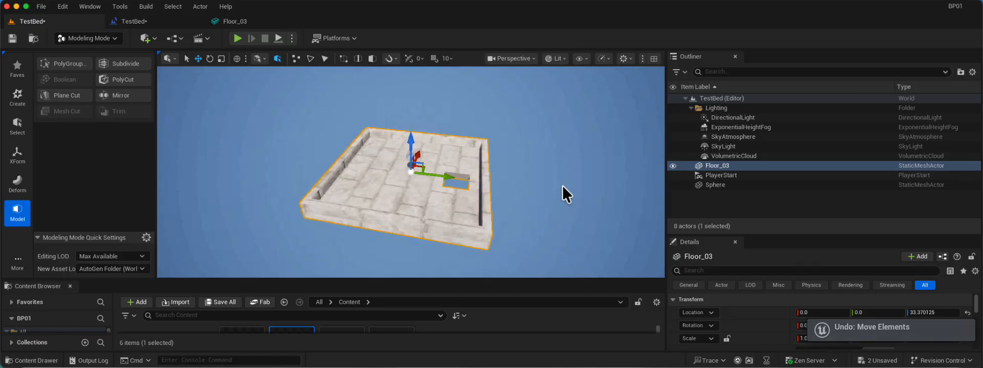
Switch the editor from Modeling to Selection mode.
click(78, 38)
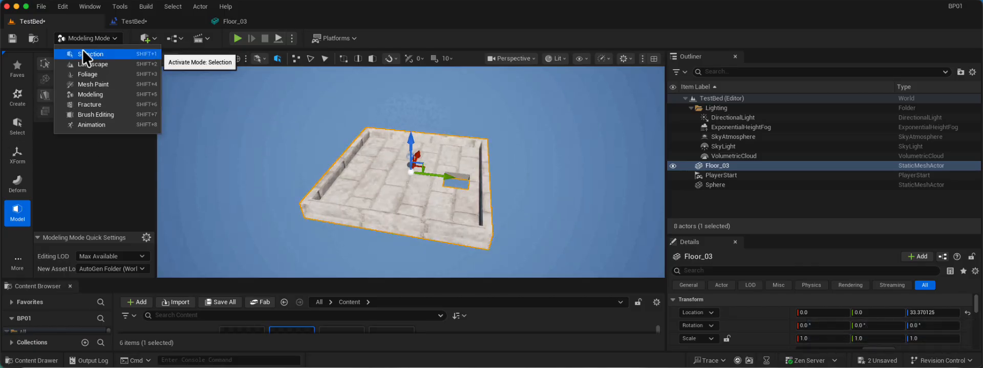
click(83, 54)
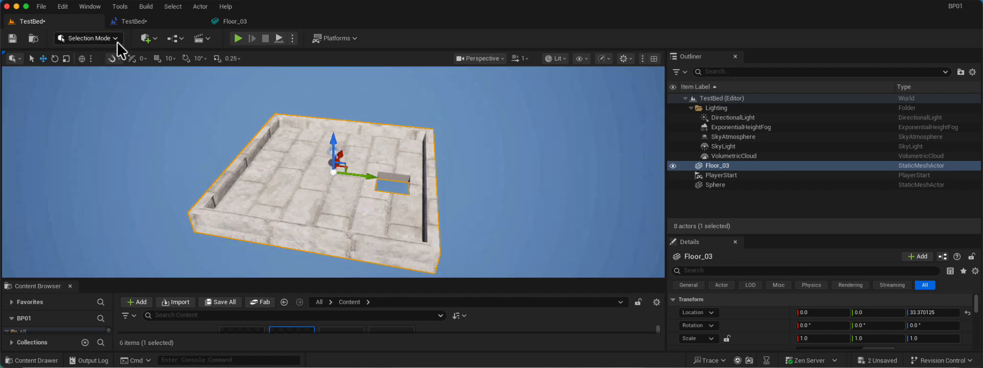
Try to add a Box geometry actor to the level.
click(153, 39)
mouse_move(186, 129)
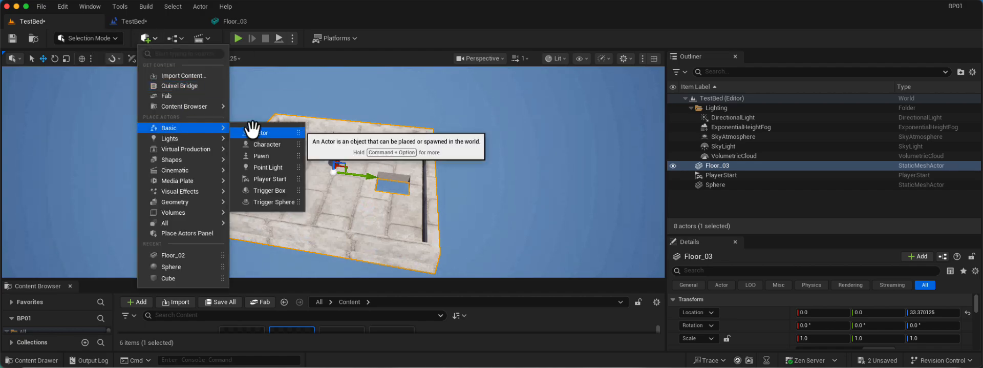
mouse_move(186, 202)
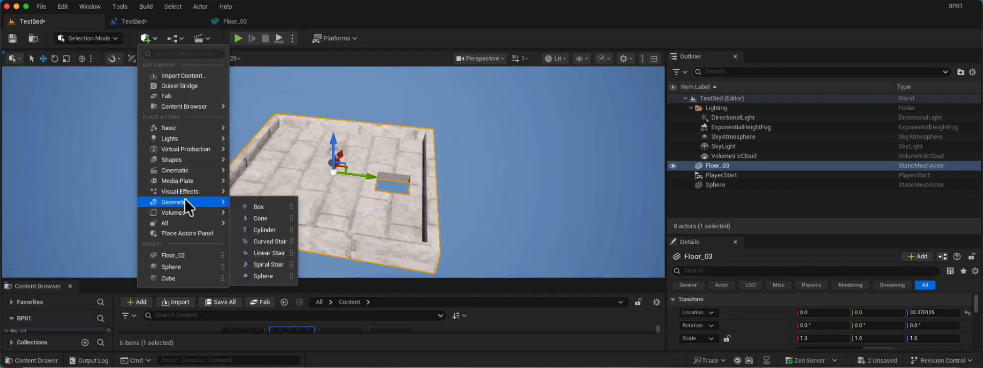
click(249, 202)
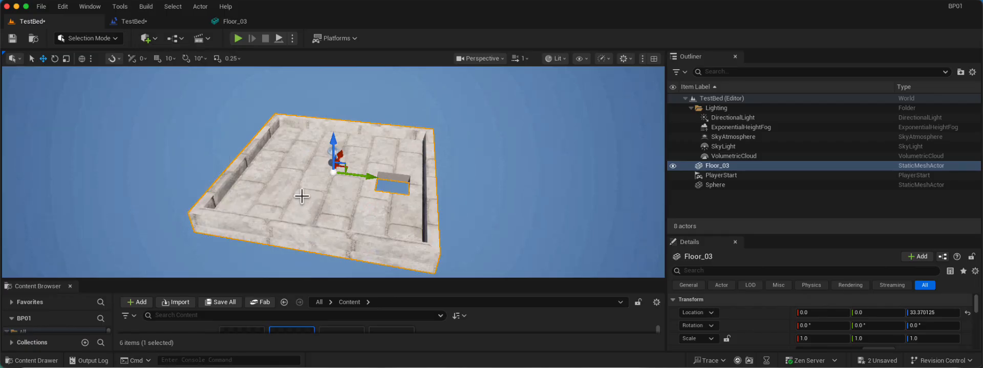
alt+drag(127, 210, 128, 209)
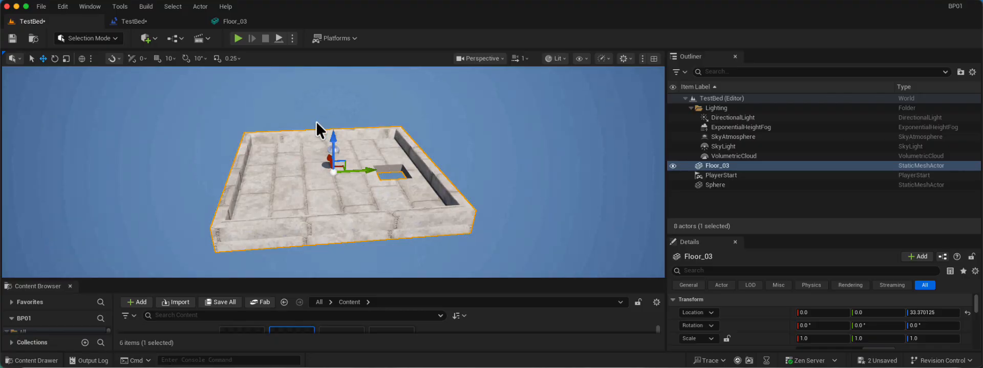
click(152, 39)
mouse_move(177, 169)
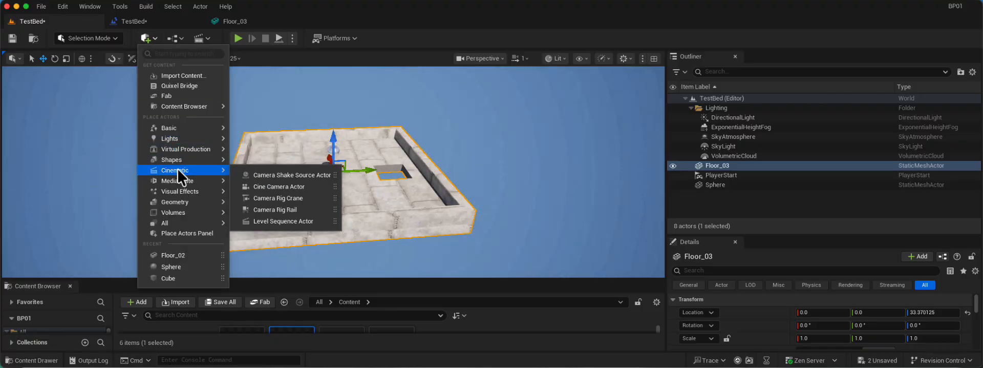
mouse_move(178, 201)
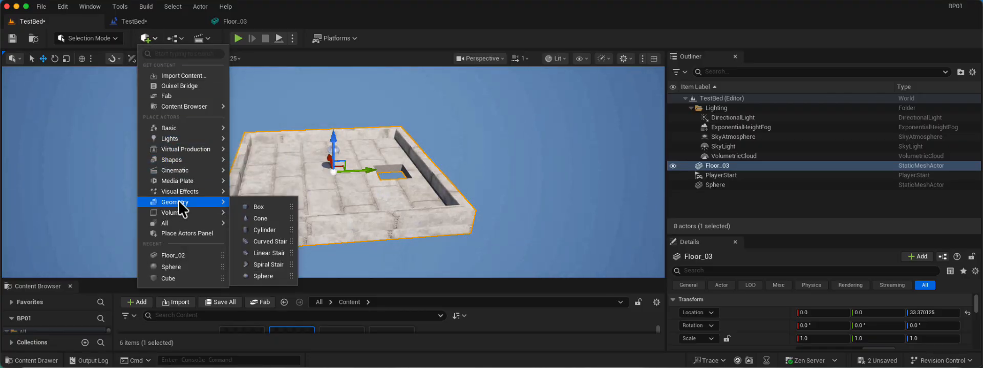
click(268, 206)
Add a Cube shape to the level on the stone floor.
click(149, 38)
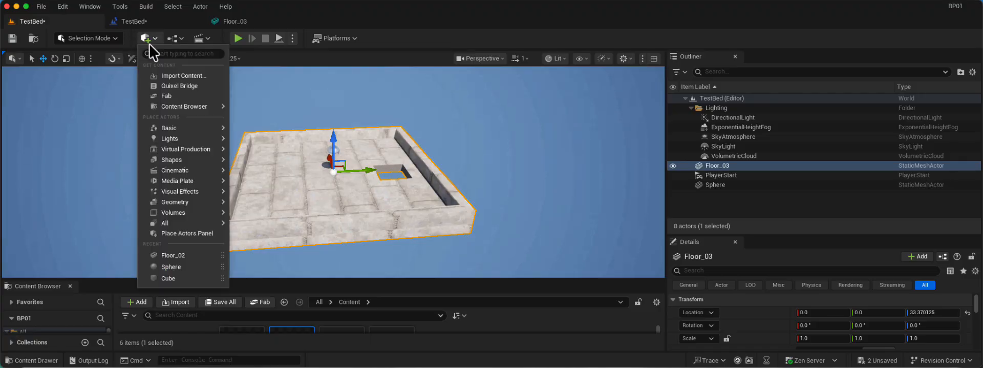
mouse_move(184, 159)
click(245, 164)
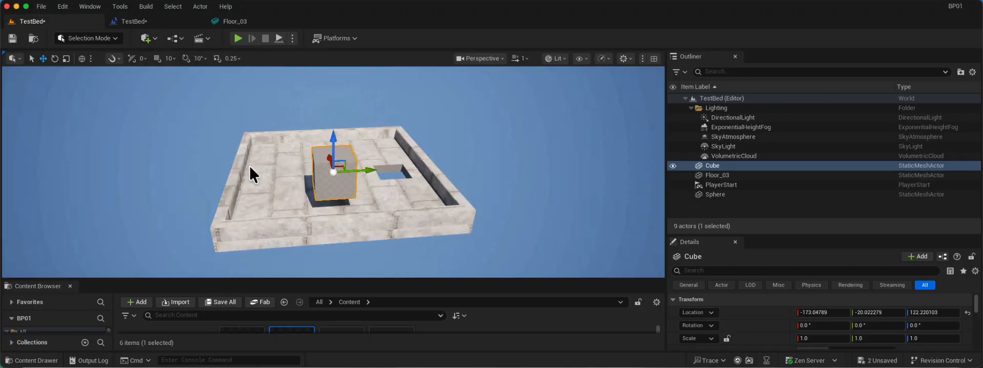
Lower the cube to about Z 67, slide it along Y to about -137, and undo the extra duplicate.
alt+drag(291, 183, 358, 182)
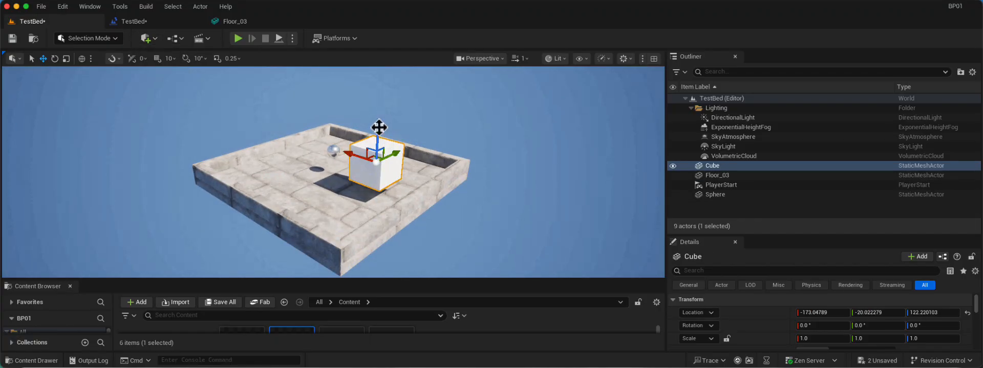
drag(379, 127, 380, 137)
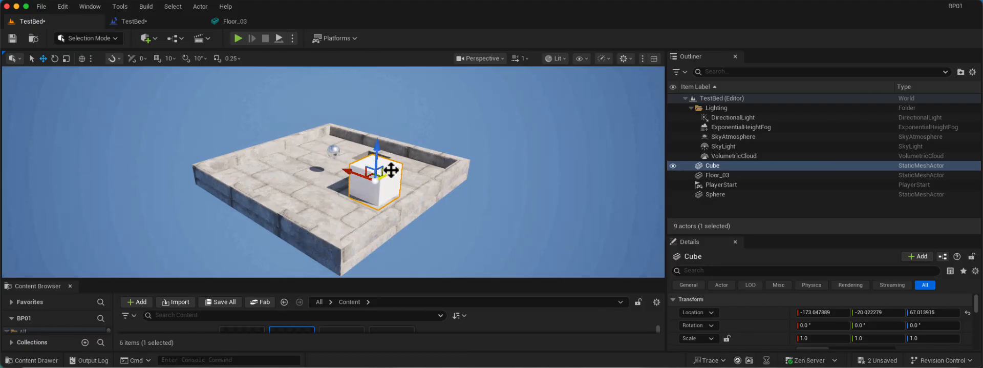
drag(391, 171, 311, 214)
key(super+z)
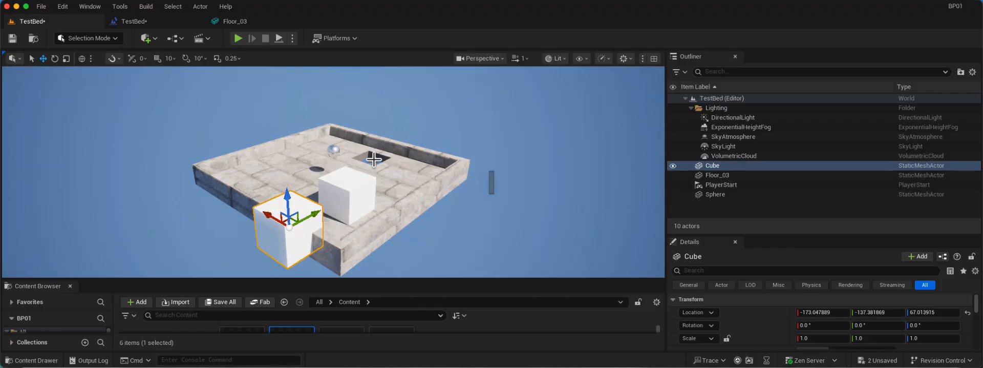
Shrink the cube to a scale of about 0.53 in X, 0.27 in Y and 0.32 in Z.
alt+drag(475, 165, 438, 181)
key(e)
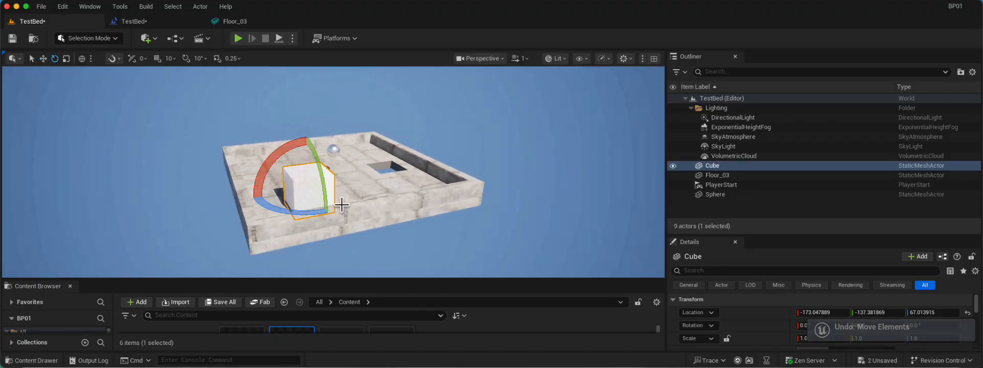
key(r)
drag(333, 188, 308, 180)
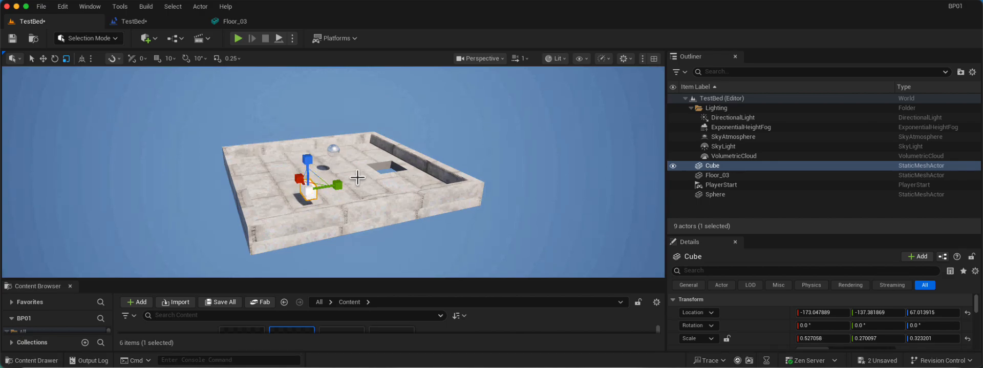
Reshape the cube into a thin wall, scaled to about 0.09 in Y and 1.17 in X.
key(f)
drag(369, 168, 357, 173)
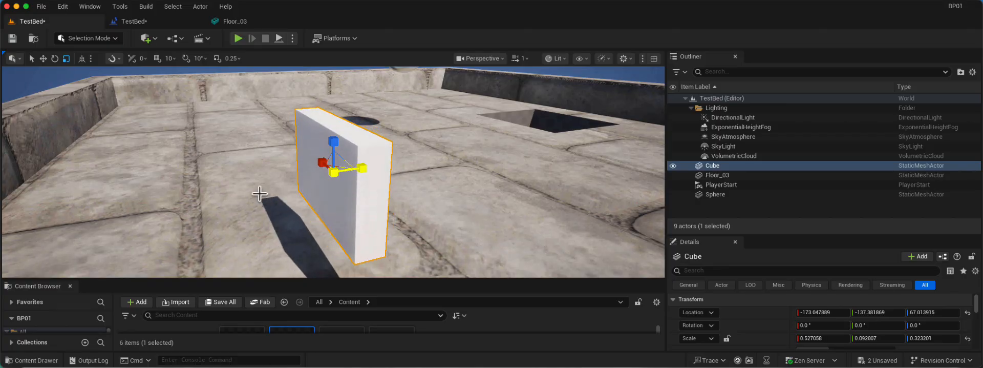
alt+drag(238, 193, 193, 194)
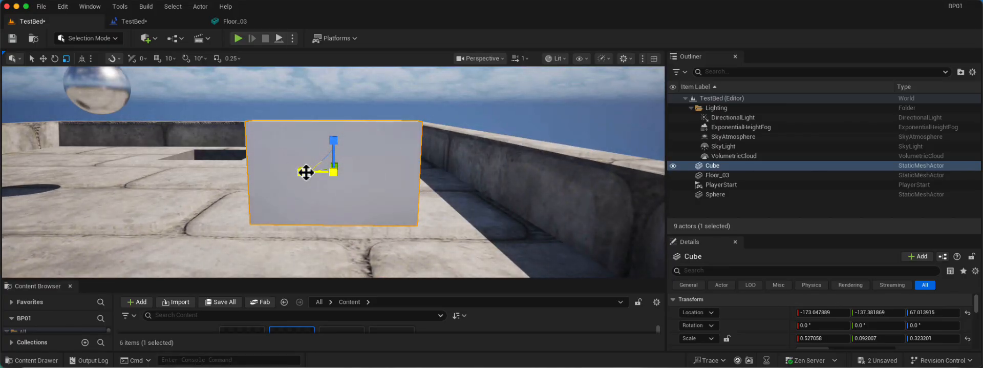
drag(306, 172, 300, 173)
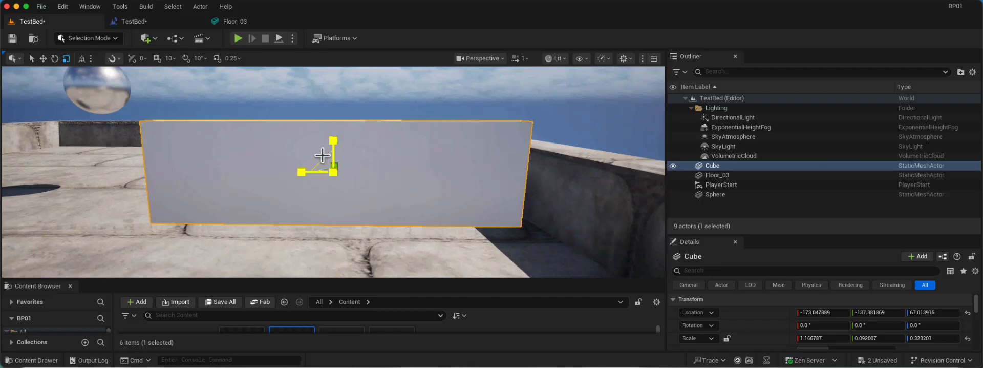
Enlarge the wall to a scale of about 1.57 in X and 0.50 in Z, and position it at about X -200, Z 53.
drag(333, 142, 310, 145)
scroll(326, 170, down, 5)
mouse_move(297, 179)
mouse_down()
mouse_move(332, 182)
mouse_move(301, 181)
mouse_move(311, 180)
mouse_up()
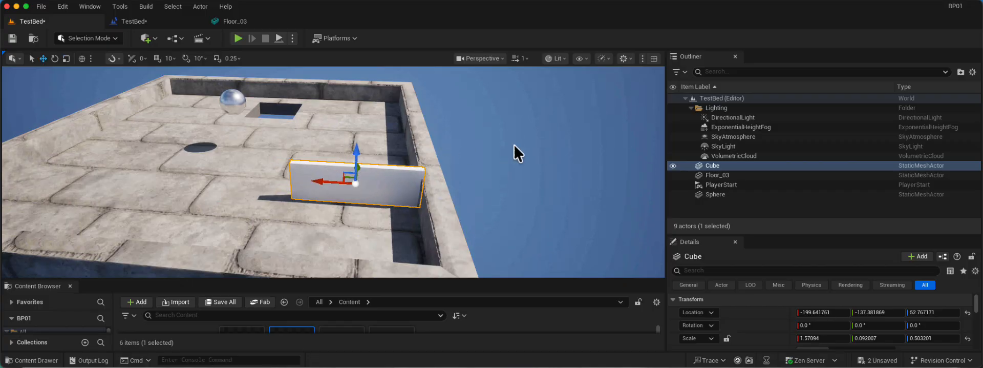
Slide the wall against the floor's border at about X -215 and duplicate it along X to about -117.
key(f)
alt+drag(481, 147, 514, 149)
scroll(513, 148, down, 5)
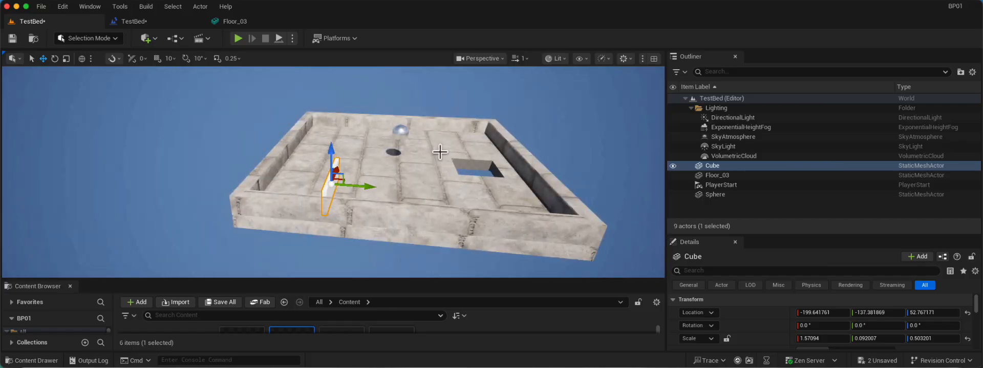
alt+drag(395, 162, 369, 141)
alt+drag(290, 139, 249, 139)
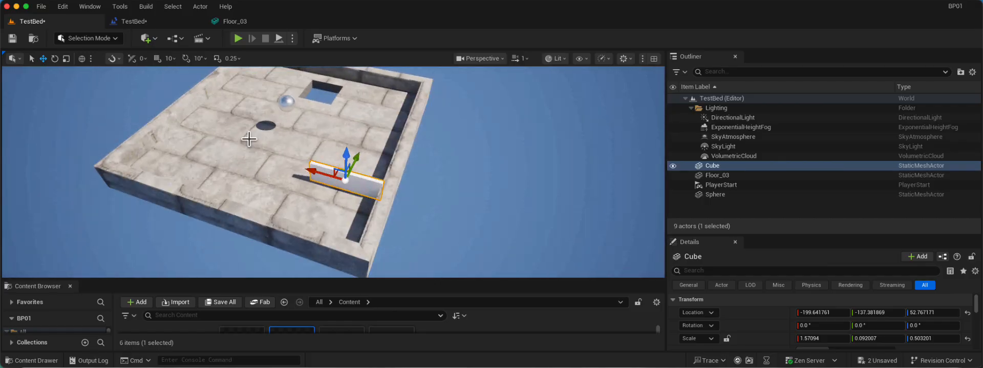
mouse_move(316, 171)
mouse_down()
mouse_move(280, 165)
mouse_move(315, 179)
mouse_move(329, 173)
mouse_move(308, 169)
mouse_up()
Try a 90° pitch and a 90° roll on the duplicated wall, resetting each to 0°.
click(869, 325)
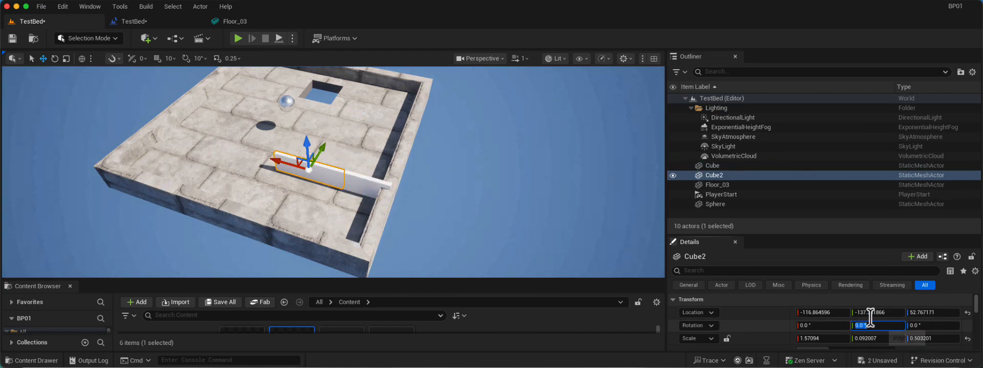
key(Return)
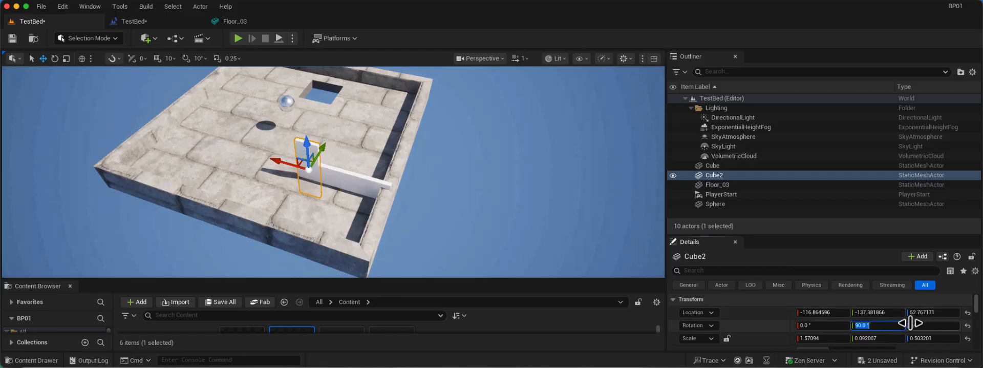
text(0)
key(Return)
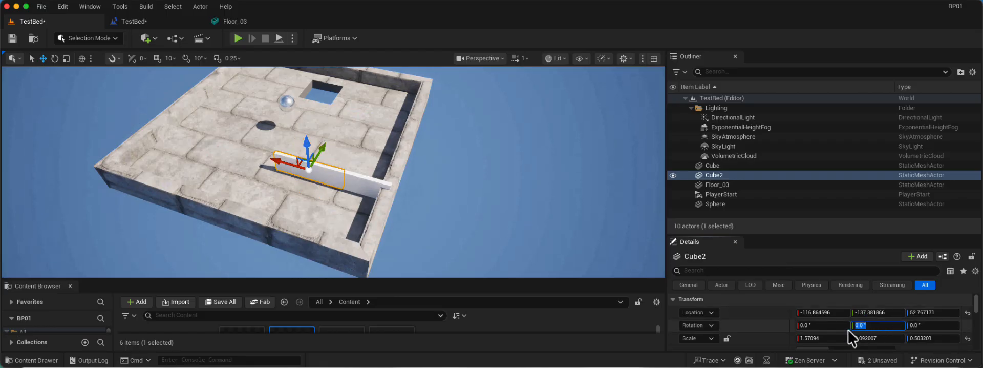
click(827, 325)
text(90)
key(Return)
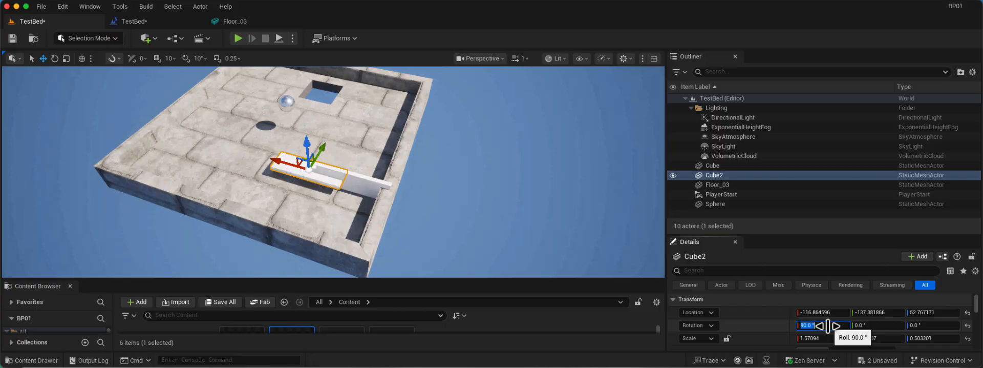
text(0)
key(Return)
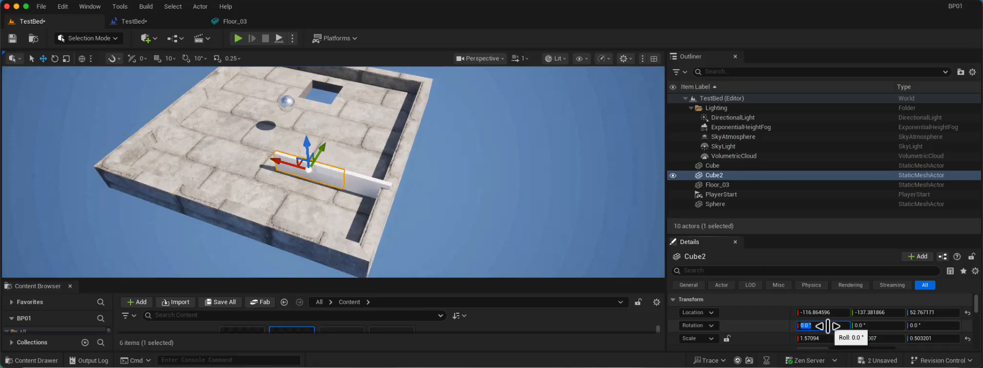
Set the duplicated wall's yaw rotation to 90°.
click(924, 325)
text(9)
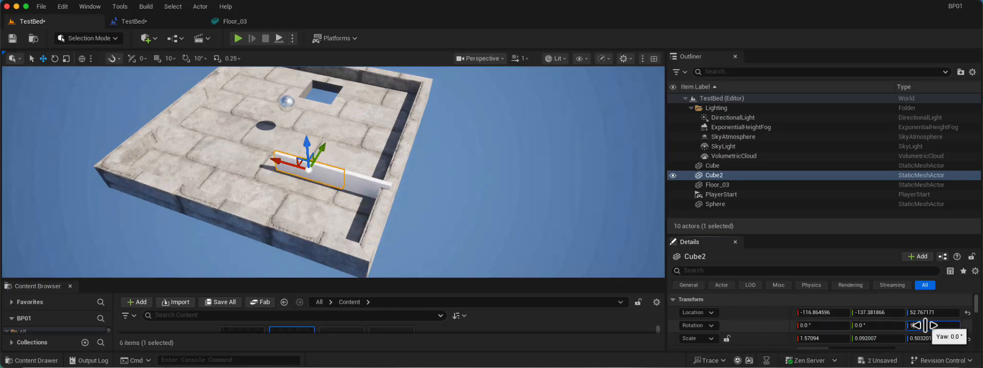
text(0)
key(Return)
Move the rotated wall to about X -135, Y -75, and duplicate it along X to about -73.
alt+drag(374, 158, 459, 143)
drag(375, 164, 286, 168)
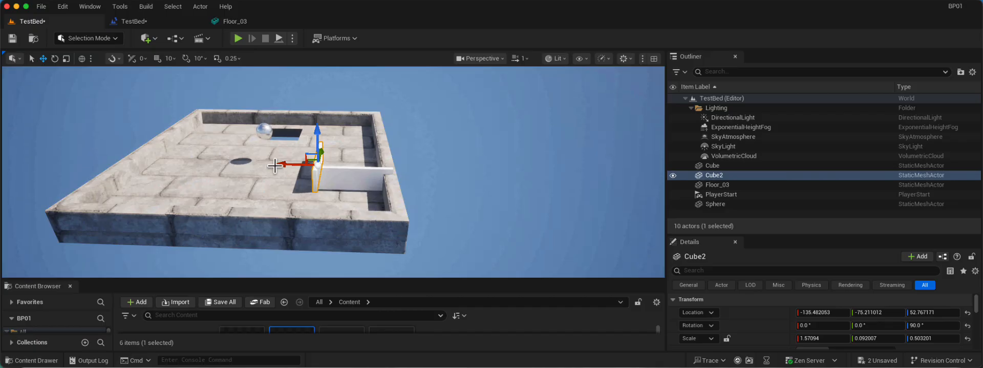
alt+drag(286, 165, 286, 165)
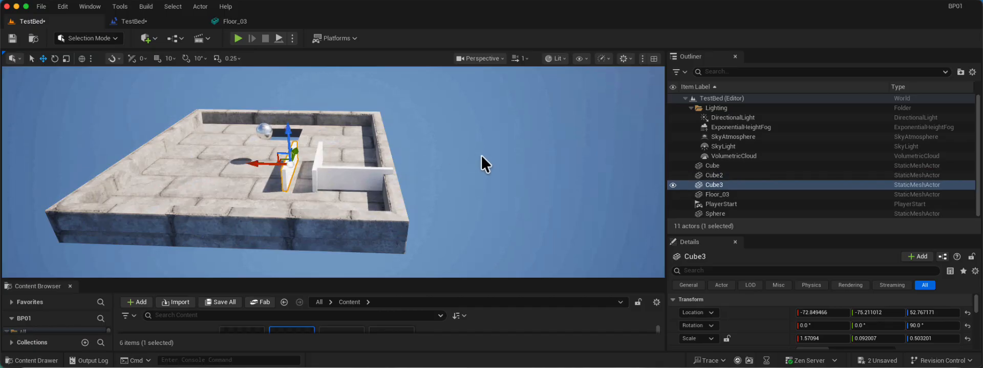
Move the sphere beside the first wall, to about X -230, Y -199, Z 52, and briefly play-test the level.
alt+drag(481, 159, 481, 158)
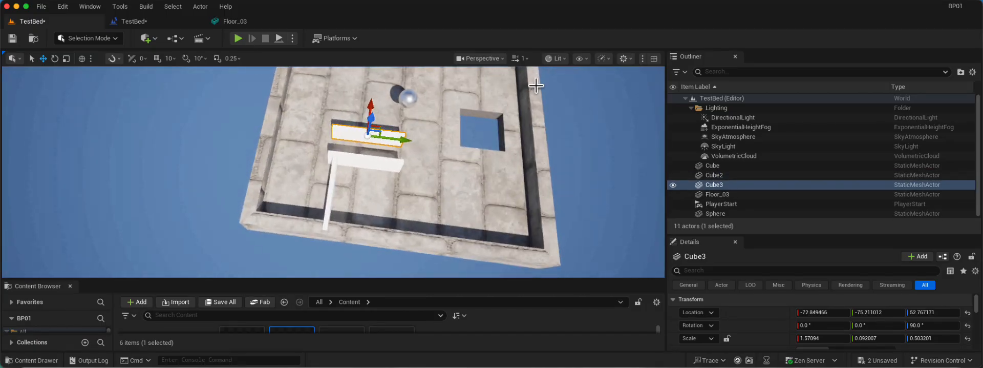
click(412, 99)
alt+drag(413, 98, 362, 150)
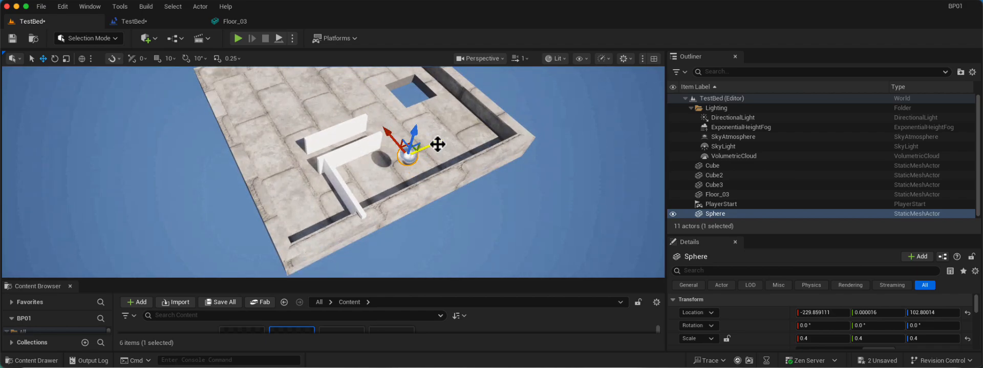
drag(438, 144, 352, 178)
alt+drag(285, 213, 285, 213)
drag(364, 135, 358, 162)
alt+drag(539, 181, 539, 181)
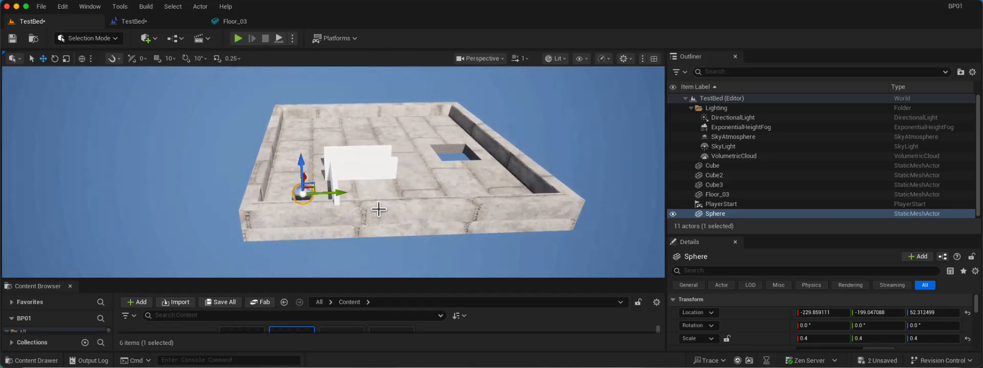
key(alt+p)
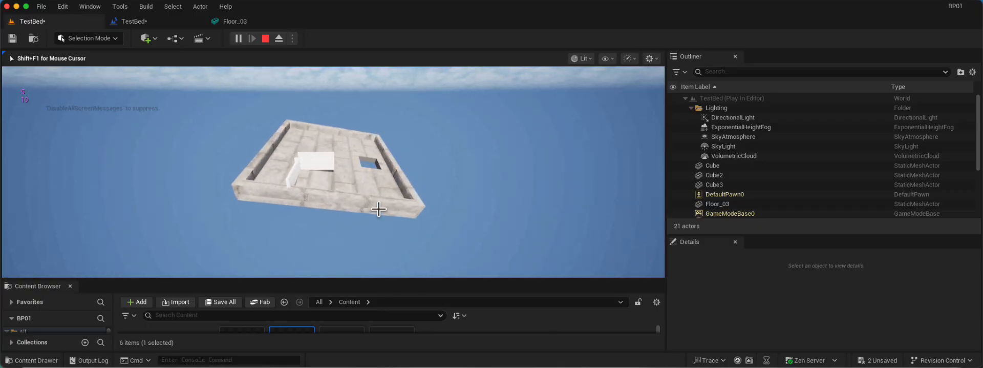
key(Escape)
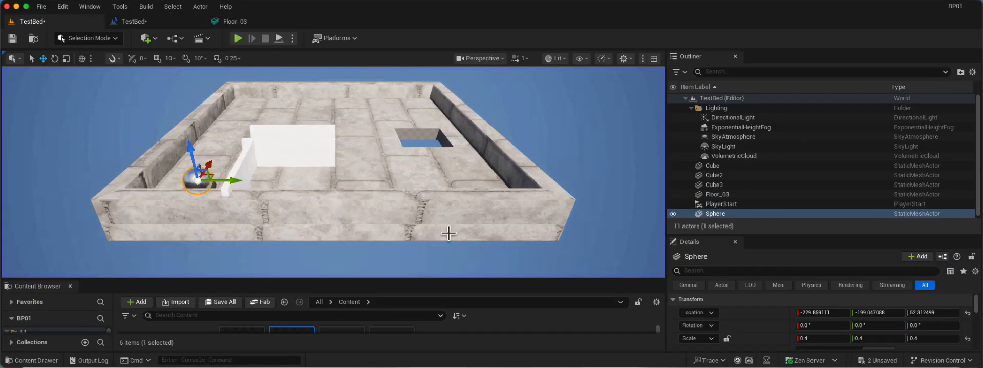
Look through the actor options of Cube, Cube2 and Cube3 for a way to combine the walls.
click(755, 166)
double_click(734, 165)
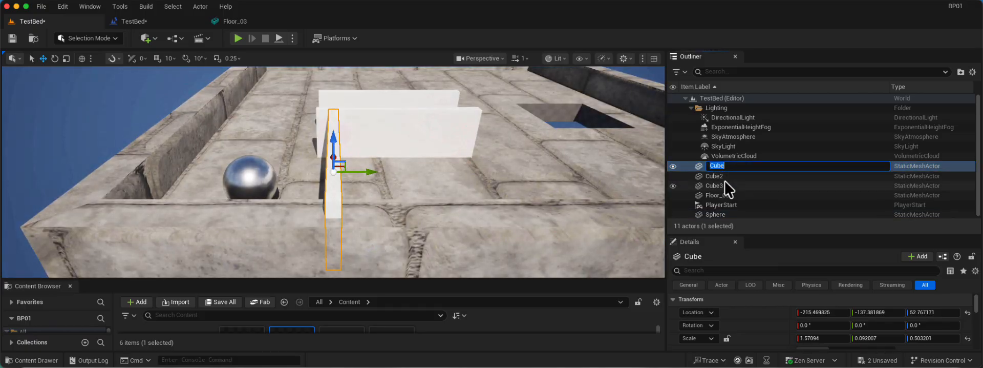
click(724, 182)
click(725, 167)
right_click(725, 167)
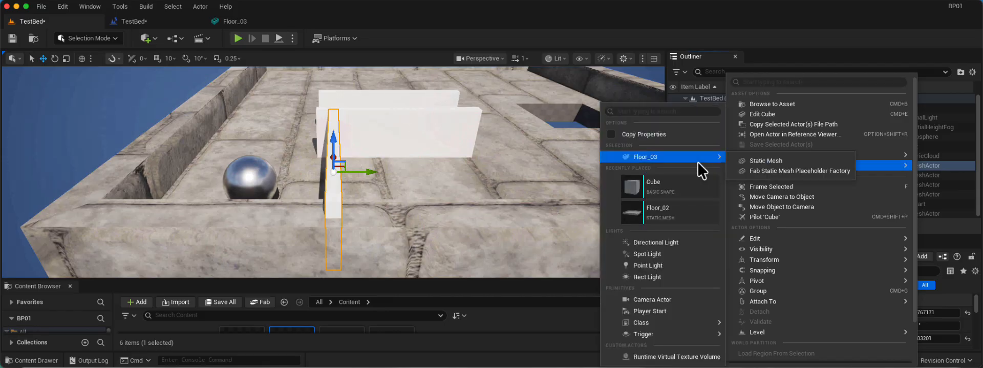
click(525, 108)
click(745, 167)
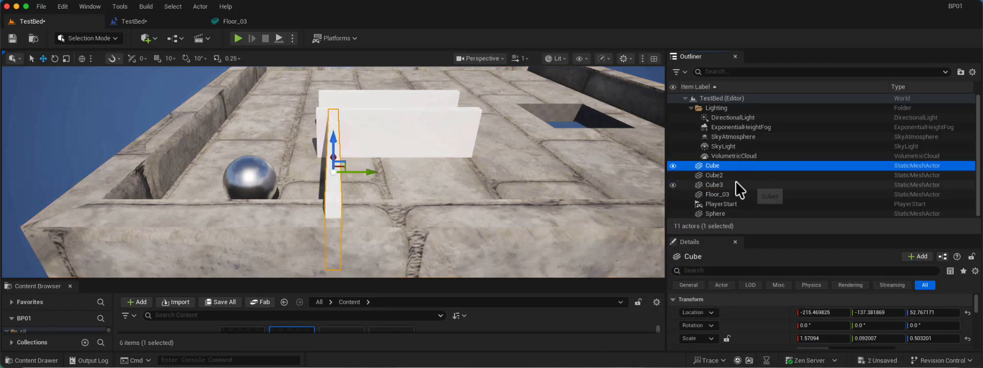
shift+click(731, 183)
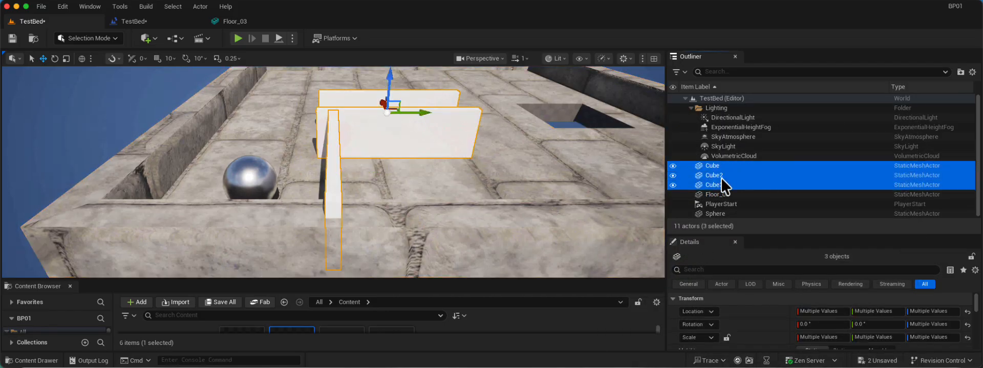
right_click(717, 166)
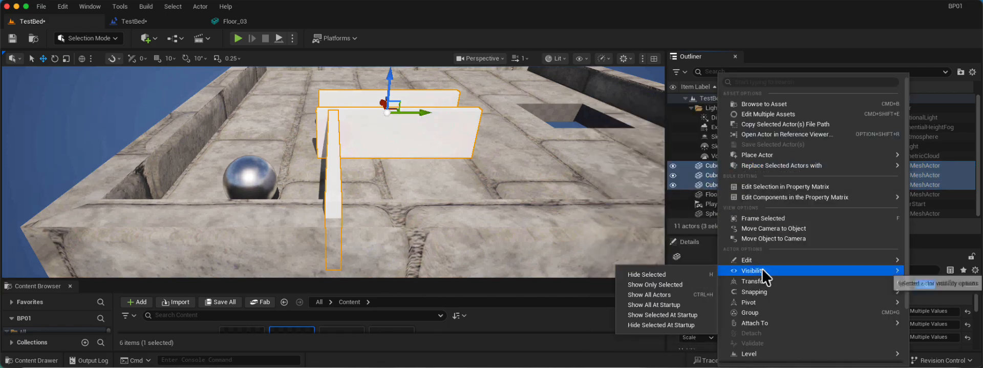
mouse_move(762, 280)
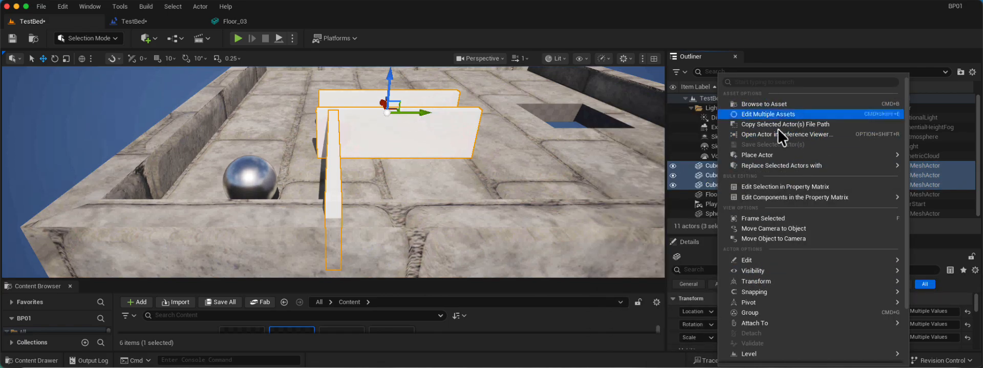
mouse_move(819, 154)
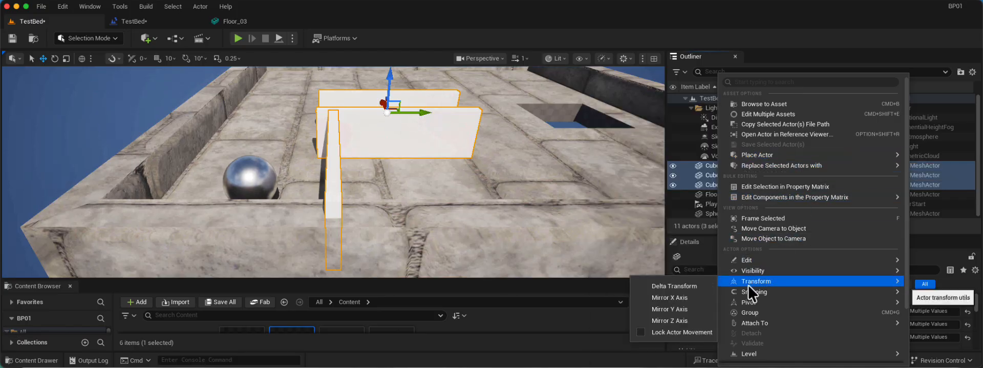
click(693, 173)
click(732, 166)
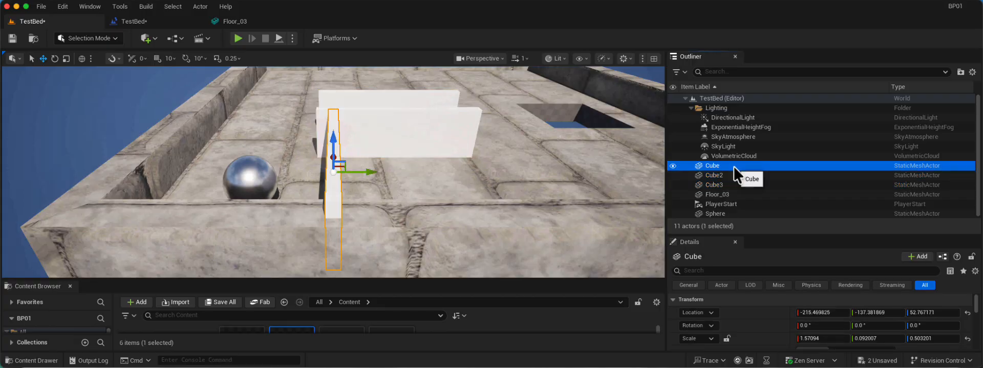
right_click(727, 165)
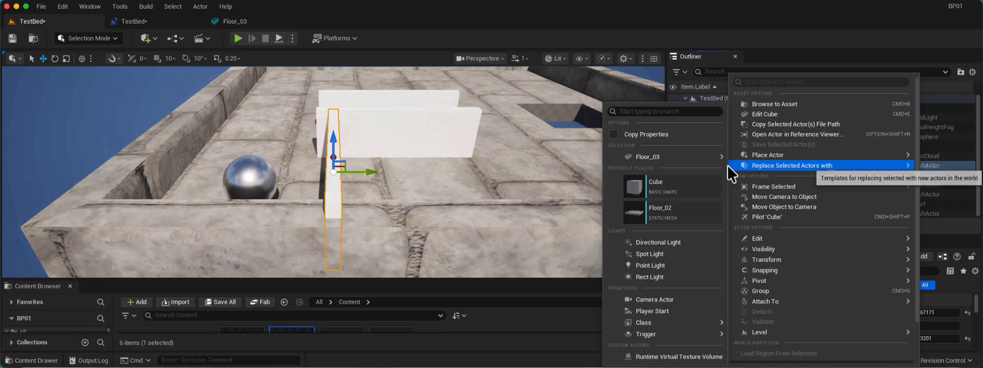
mouse_move(765, 248)
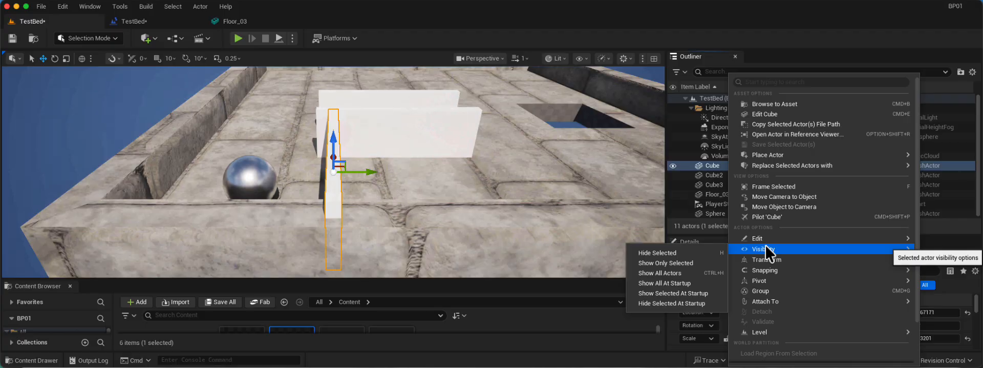
Group Cube, Cube2 and Cube3 together.
click(717, 184)
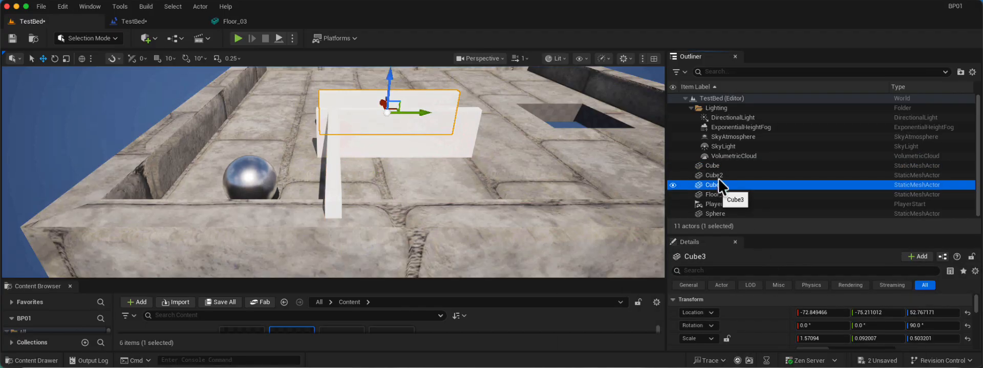
shift+click(720, 165)
right_click(720, 165)
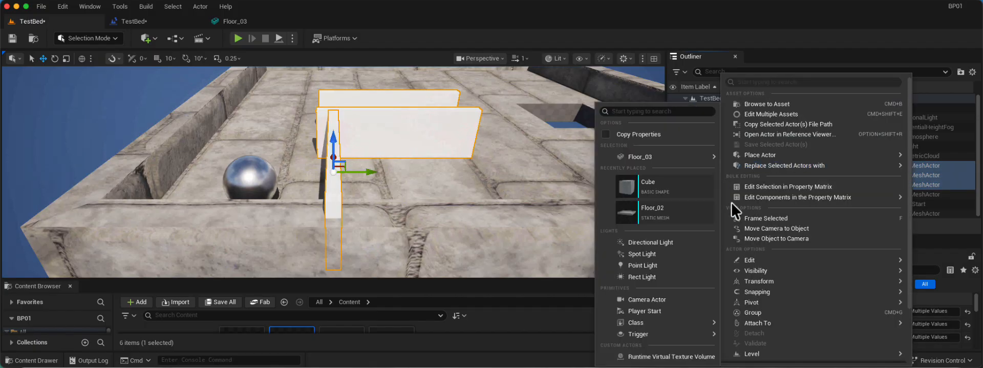
click(760, 311)
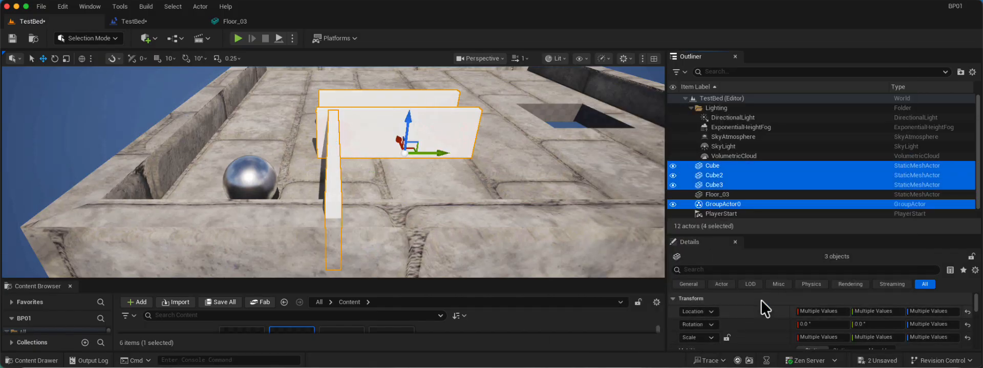
Try to attach the three grouped cubes to Floor_03 and undo the stray selection changes.
click(725, 194)
click(722, 184)
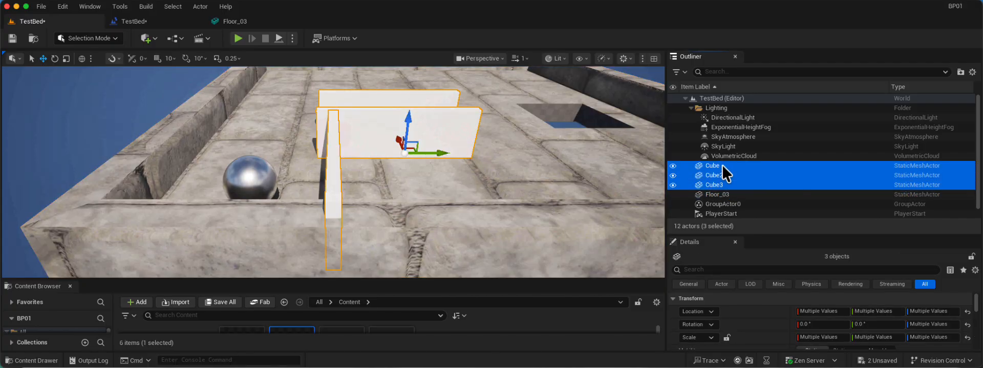
drag(722, 165, 736, 199)
key(ctrl+z)
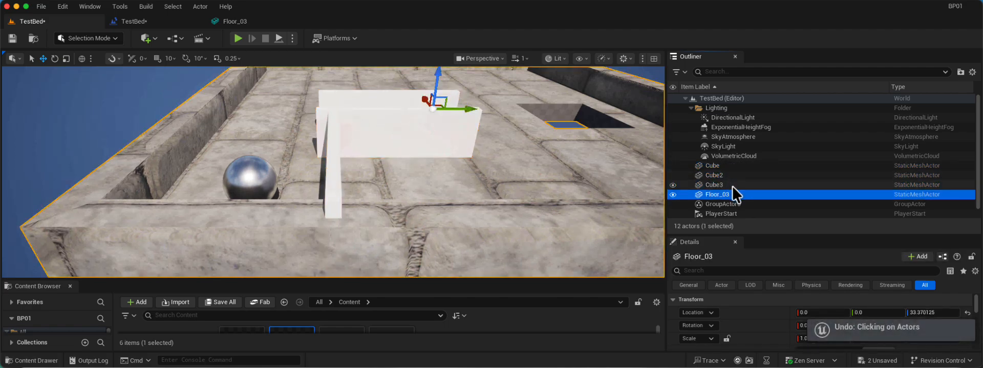
key(super+z)
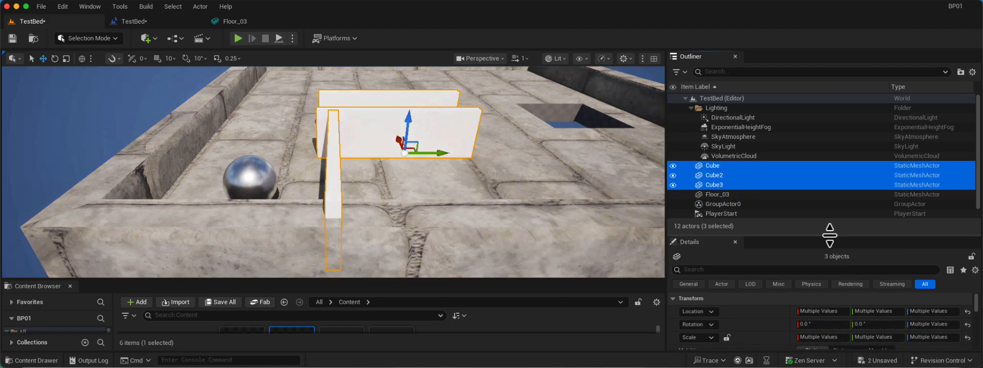
Set the mobility of the three cubes to Movable and attach them to Floor_03.
drag(831, 235, 833, 160)
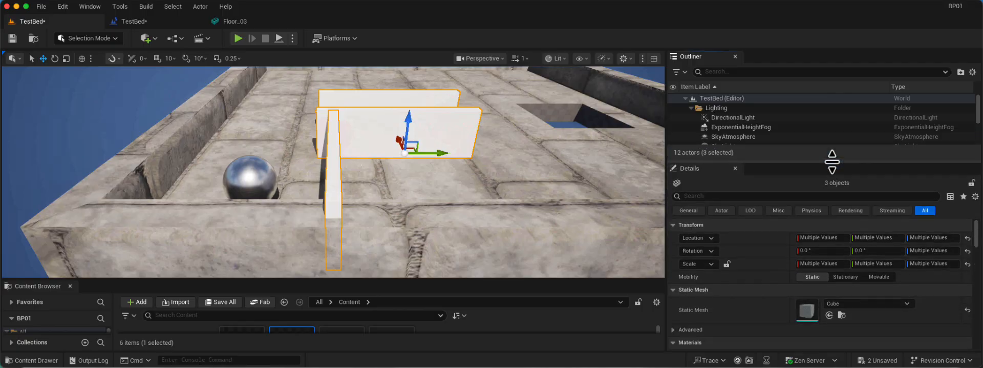
click(876, 276)
drag(768, 157, 766, 258)
drag(716, 177, 736, 193)
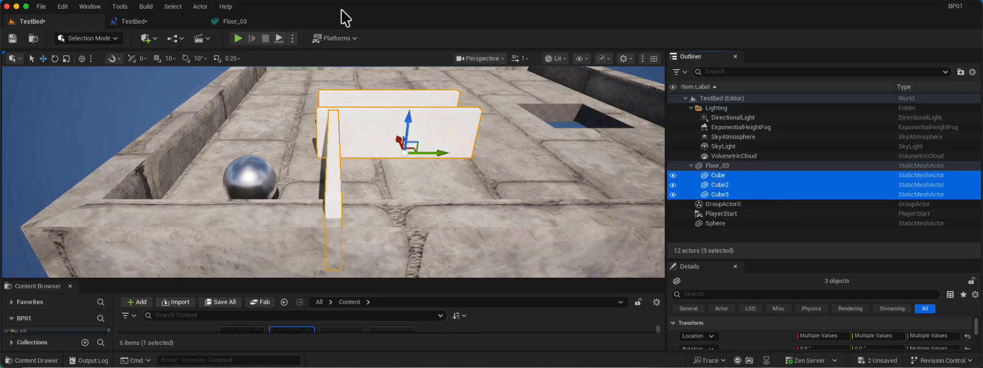
Play-test the level with the attached walls and stop the simulation.
click(234, 42)
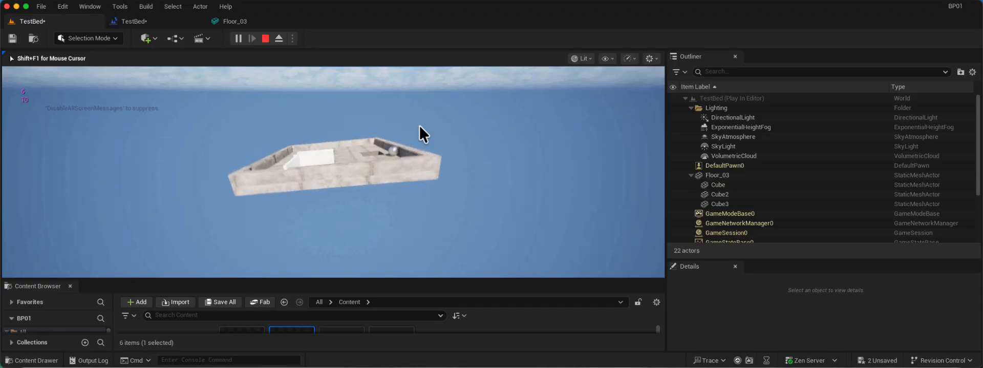
key(Escape)
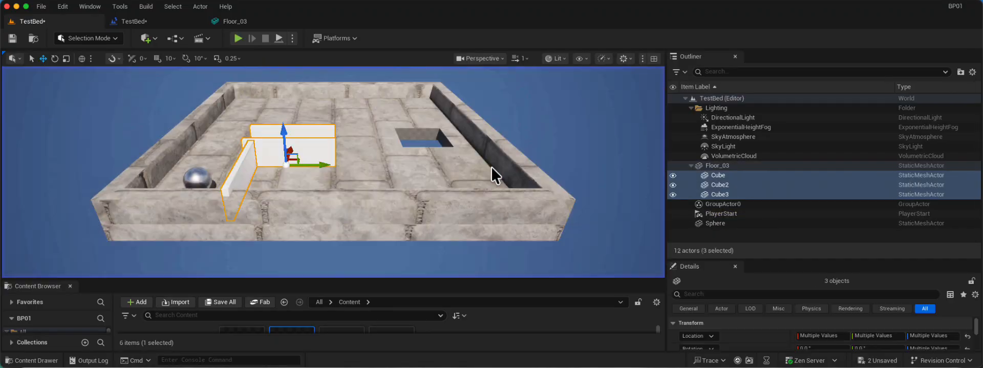
scroll(362, 170, down, 3)
alt+drag(338, 152, 333, 98)
scroll(365, 112, up, 4)
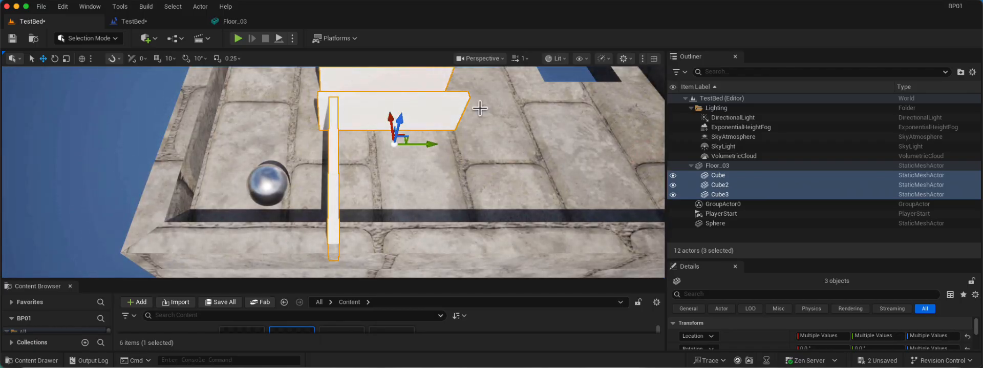
Ungroup Cube, Cube2 and Cube3 while keeping them attached to Floor_03.
click(737, 179)
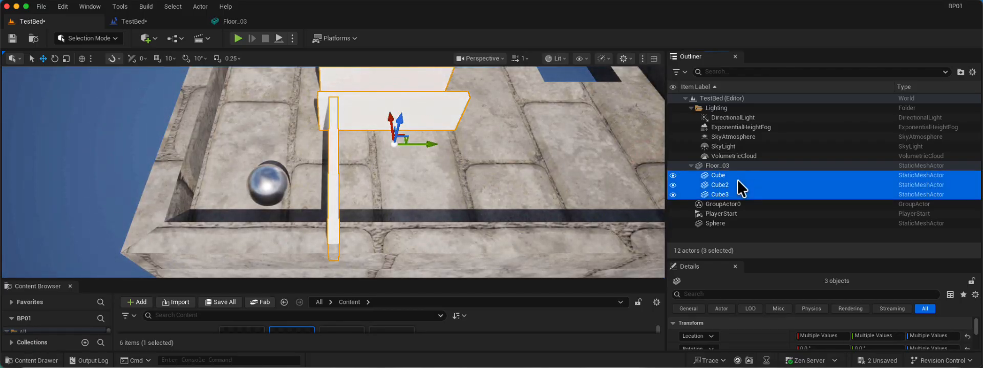
click(733, 207)
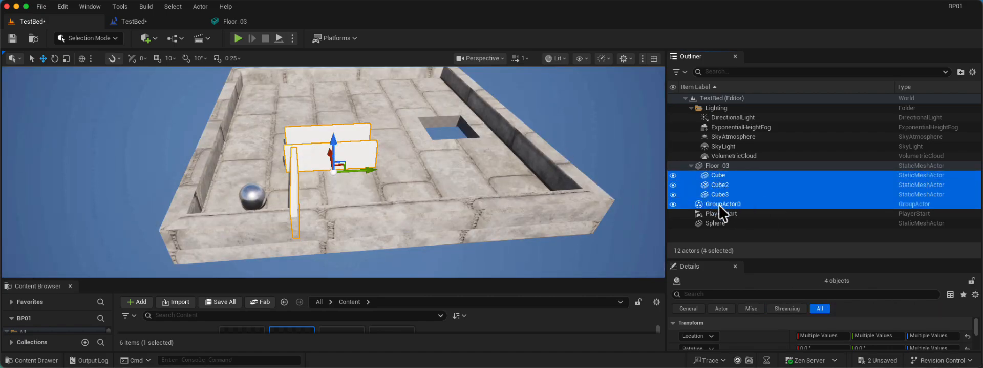
key(Escape)
click(727, 188)
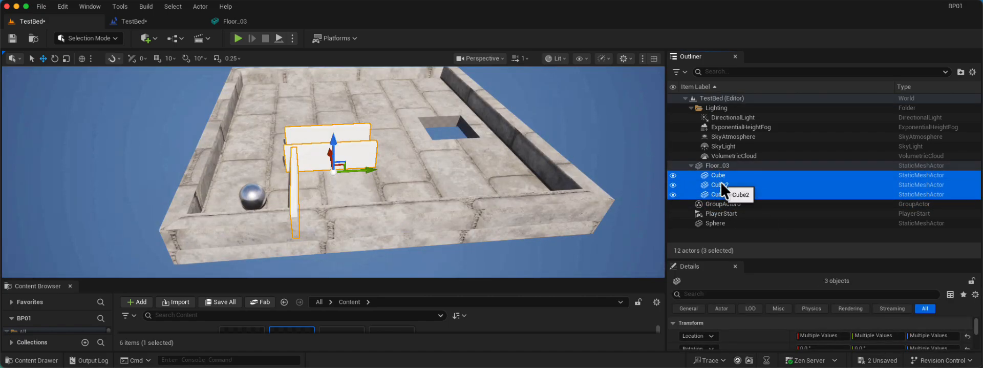
key(shift+g)
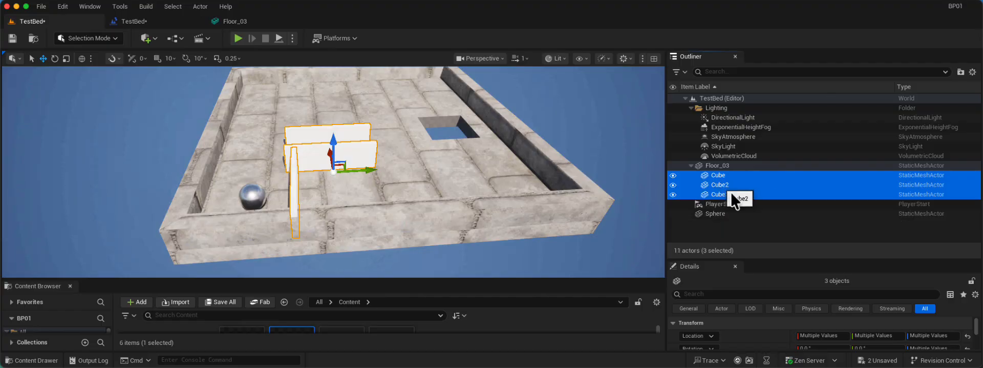
Select Cube2 and Cube3 individually and nudge each wall slightly along the Y axis.
click(192, 153)
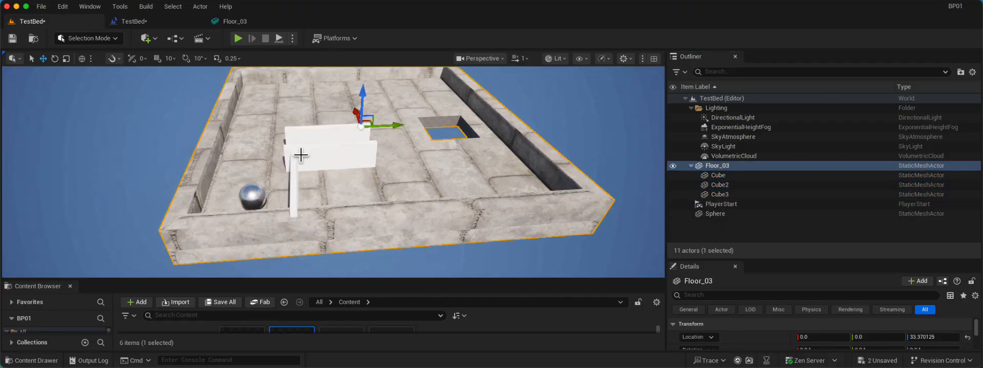
click(330, 160)
drag(364, 155, 364, 155)
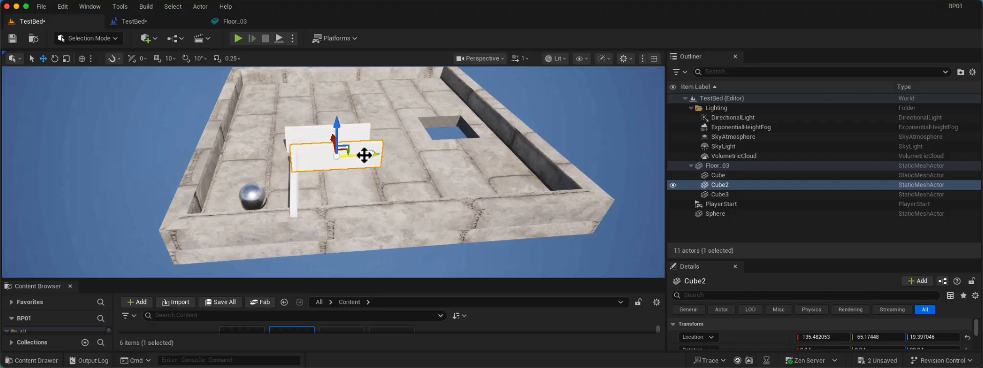
click(355, 136)
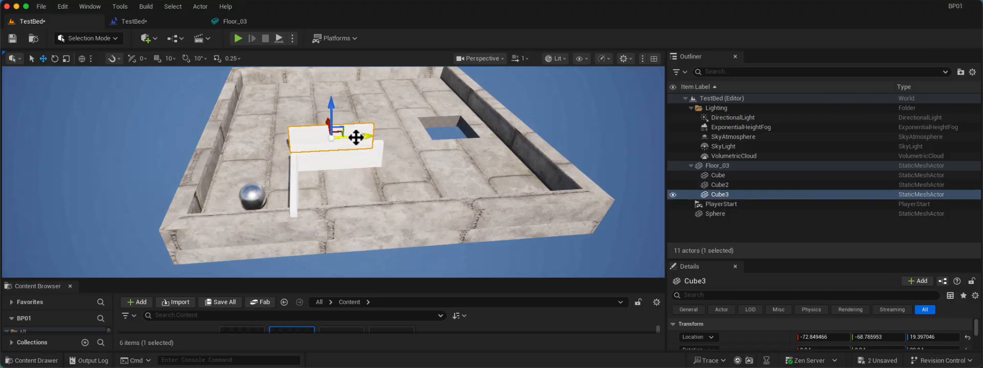
Select all three cube walls on the maze floor and delete them.
alt+drag(147, 107, 250, 126)
alt+drag(397, 201, 259, 201)
click(315, 176)
ctrl+click(317, 154)
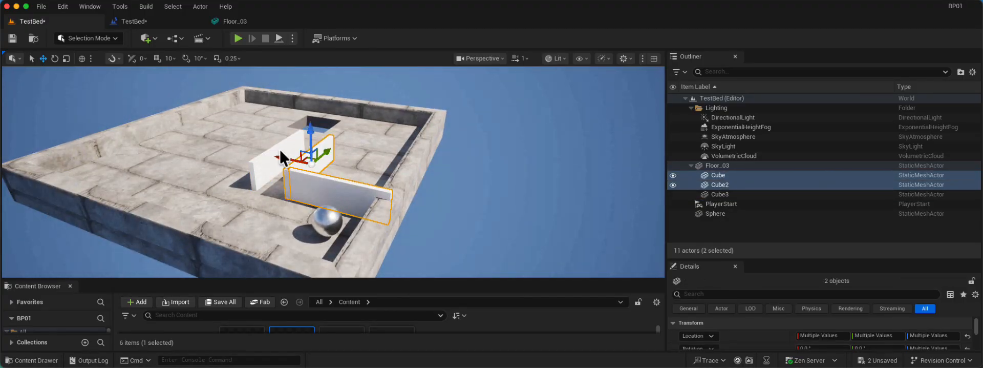
ctrl+click(280, 151)
key(Delete)
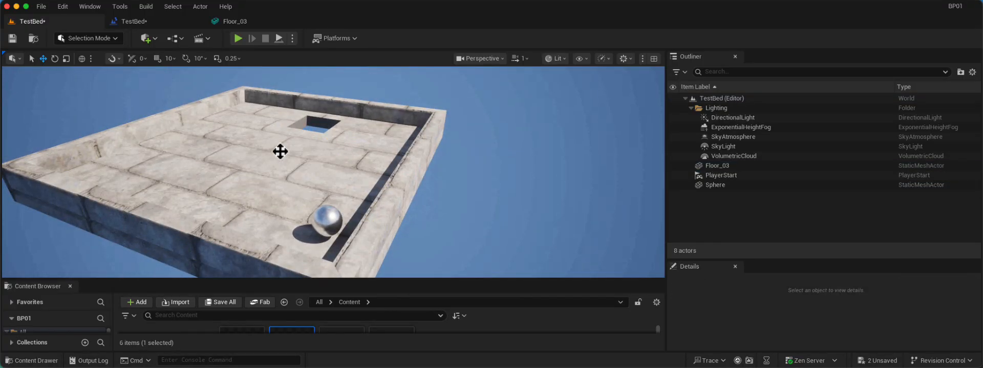
Switch to Modeling Mode and place a new box on the floor beside the sphere.
alt+drag(372, 163, 461, 149)
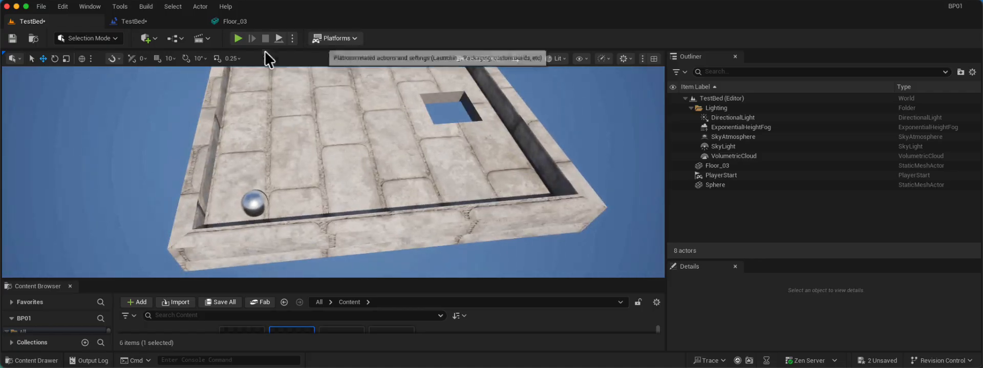
click(117, 38)
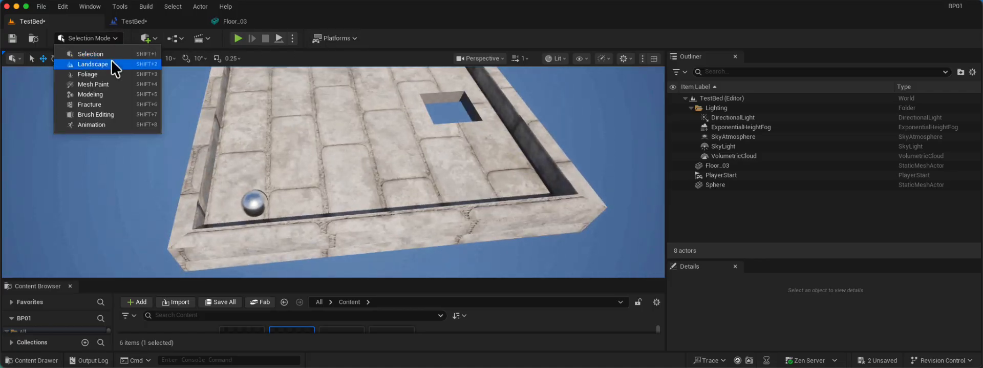
click(105, 92)
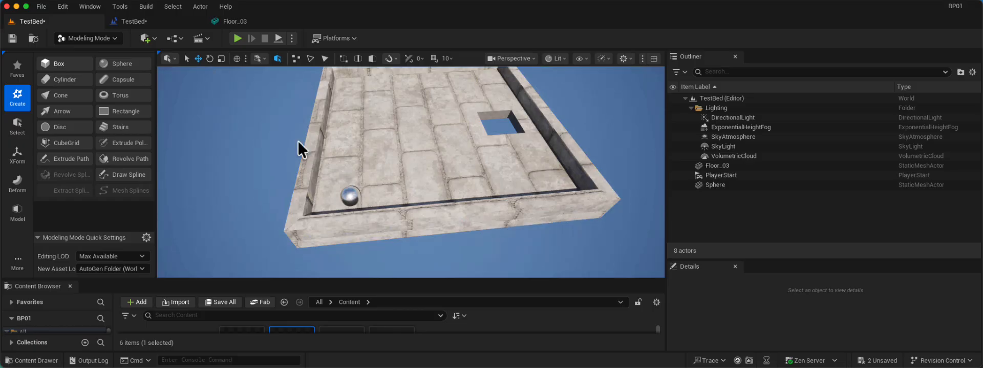
click(59, 64)
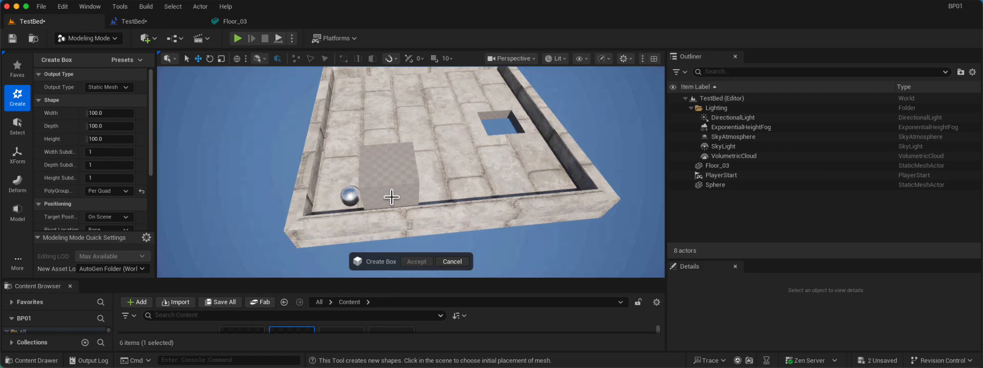
click(392, 197)
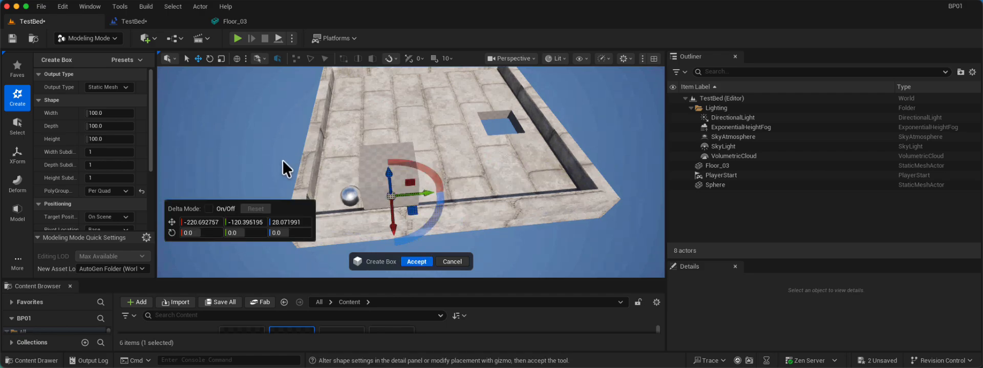
Set the box's width to about 20.2 and height to about 42.4, and accept its creation.
alt+drag(297, 146, 240, 141)
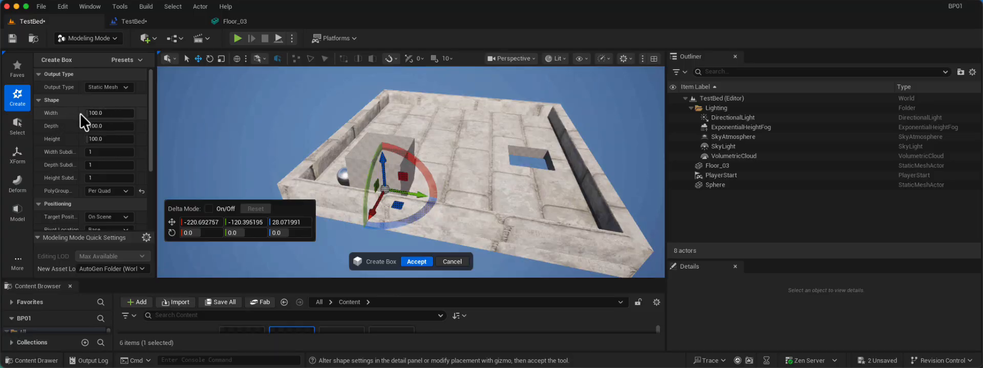
drag(85, 114, 88, 114)
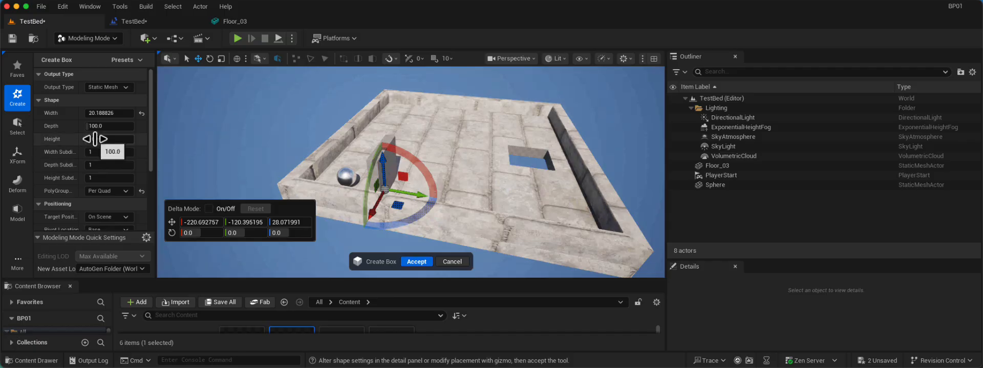
drag(92, 138, 90, 138)
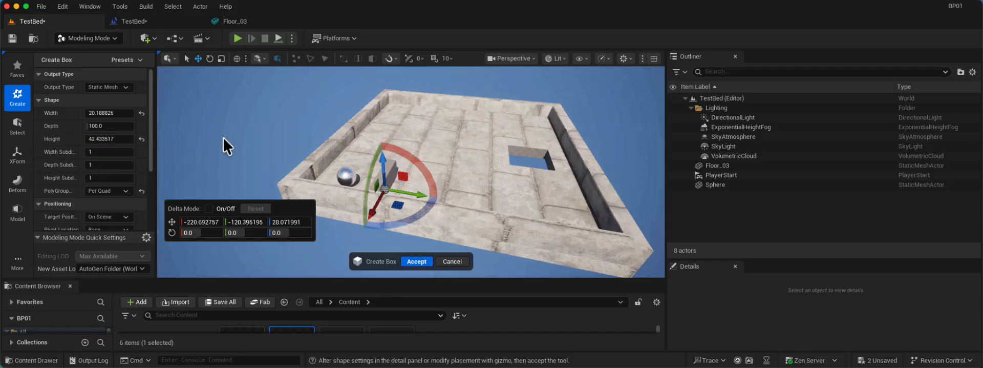
key(f)
alt+drag(222, 137, 223, 137)
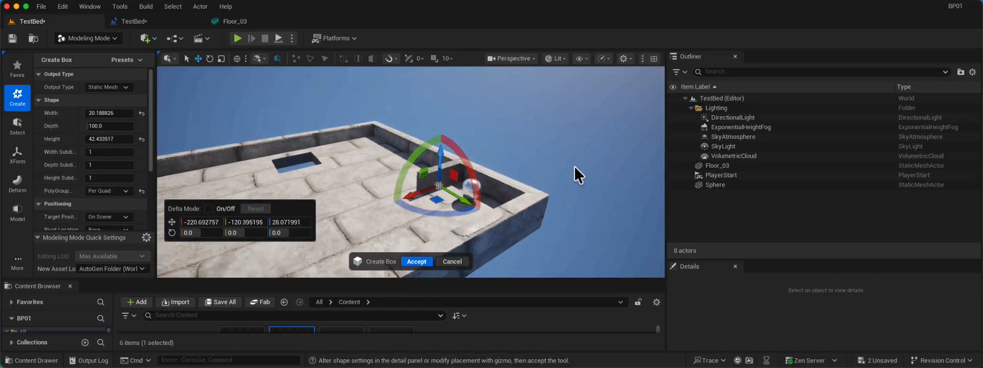
alt+drag(575, 166, 478, 140)
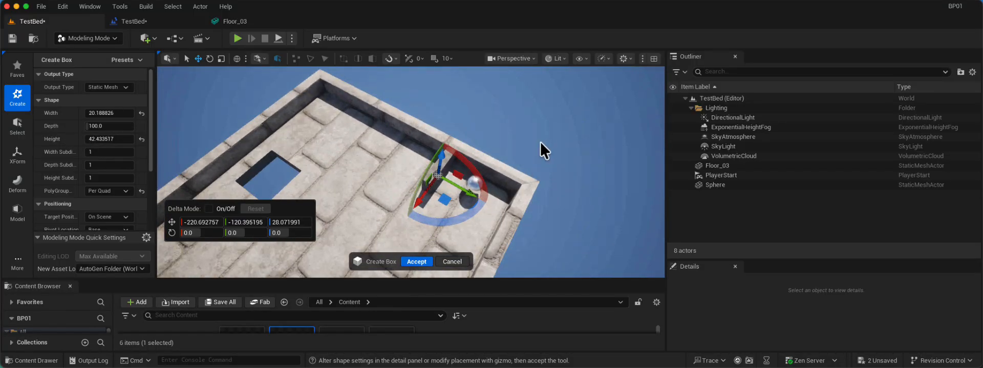
alt+drag(541, 142, 541, 143)
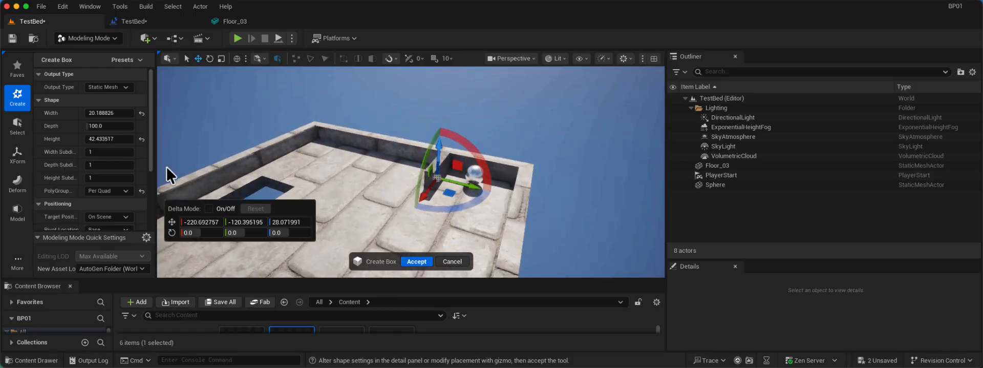
click(414, 258)
Start PolyGroup Edit on the box and pull its inner end face outward along X to about -107.1.
alt+drag(440, 163, 489, 165)
scroll(488, 165, up, 3)
click(18, 125)
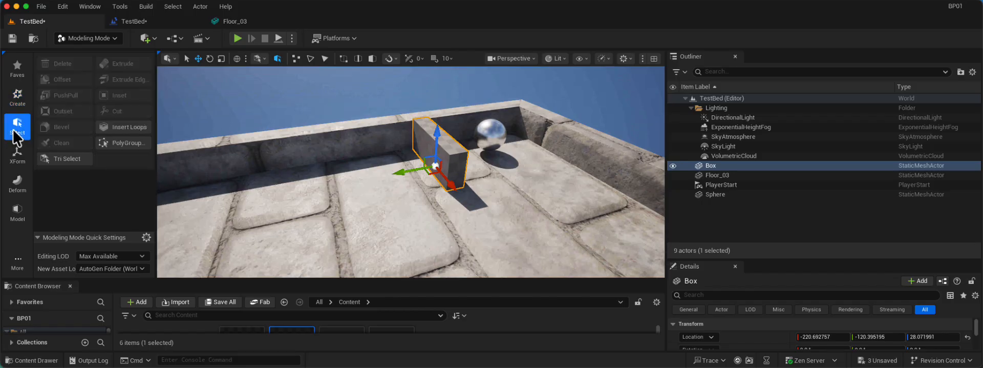
click(17, 210)
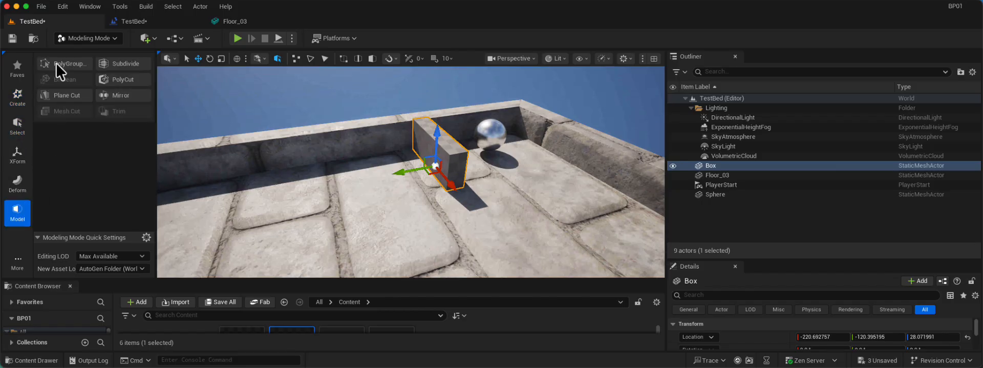
click(66, 71)
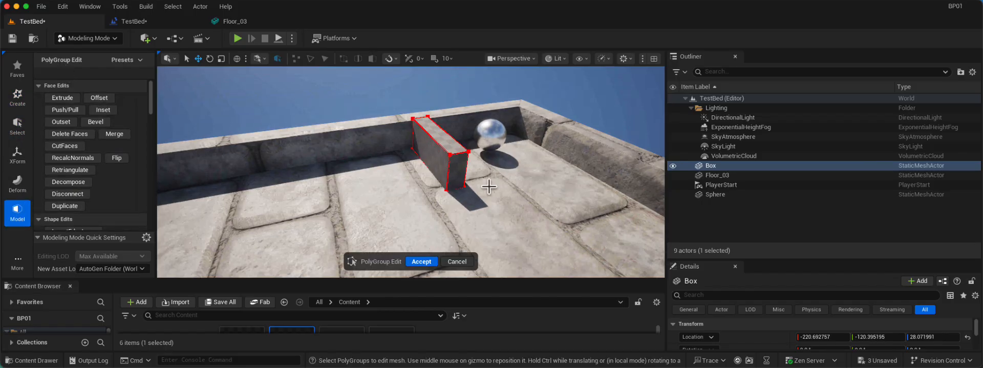
click(459, 168)
drag(459, 169, 504, 241)
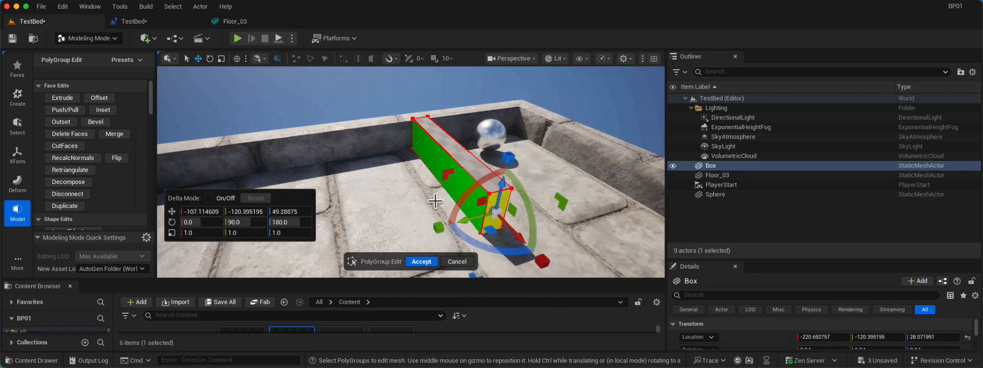
Extrude the wall's end face a short distance to form a corner block.
scroll(395, 167, down, 5)
alt+drag(372, 155, 484, 190)
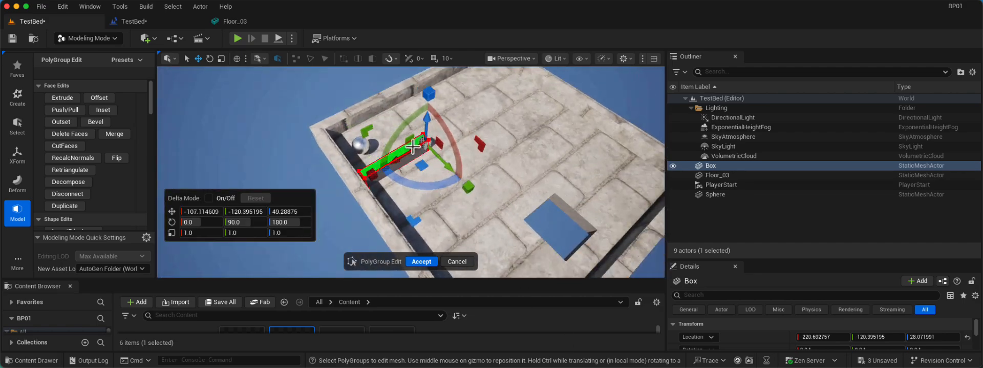
scroll(525, 156, up, 5)
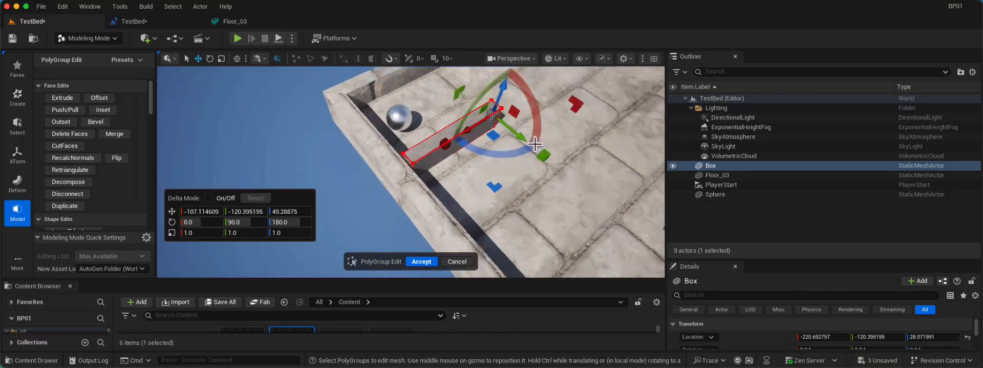
middle_drag(535, 144, 510, 145)
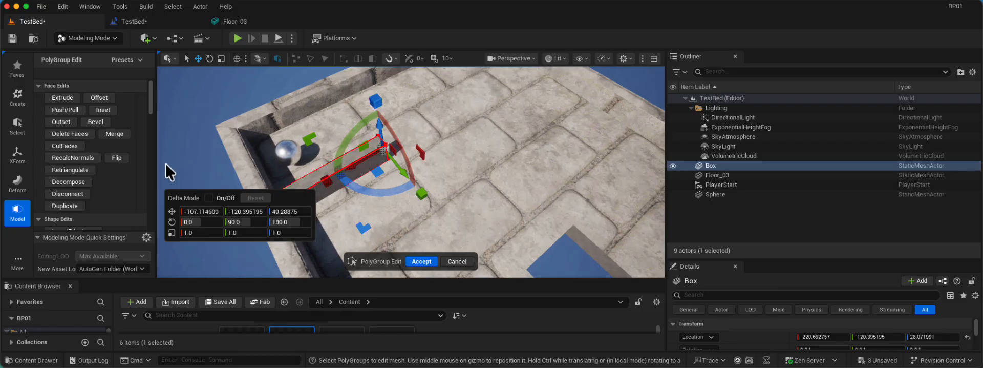
click(56, 99)
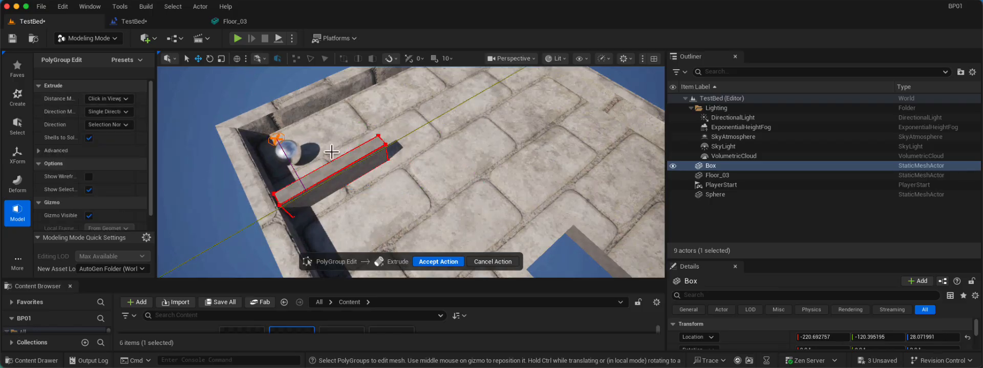
click(405, 157)
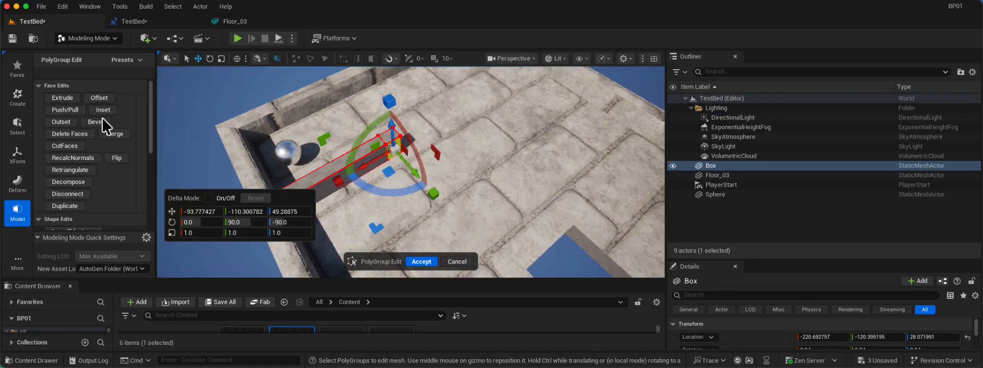
Extrude the corner block's side face along Y to about 123.1, forming an L-shaped wall.
click(57, 97)
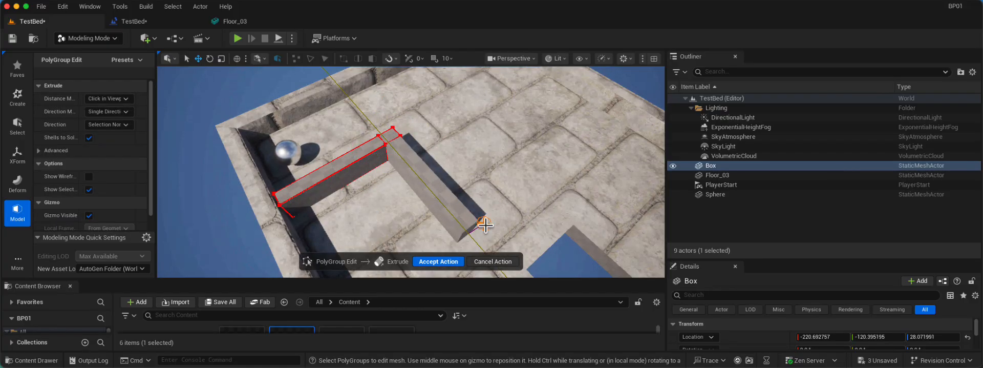
click(523, 252)
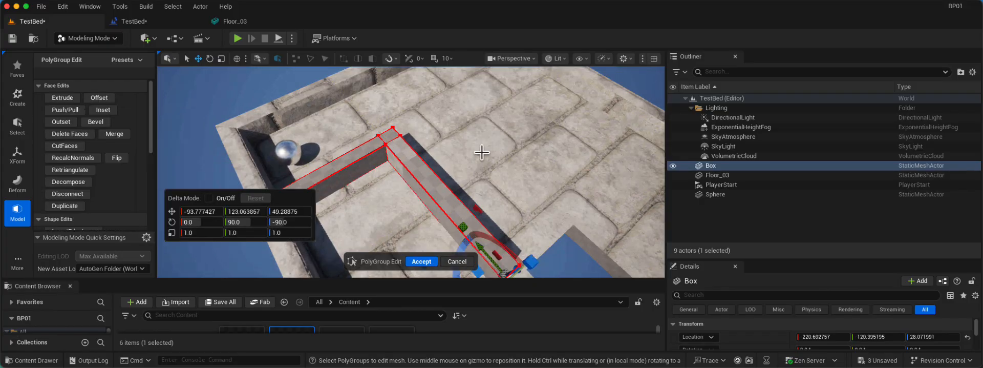
scroll(460, 164, down, 3)
alt+drag(321, 159, 321, 160)
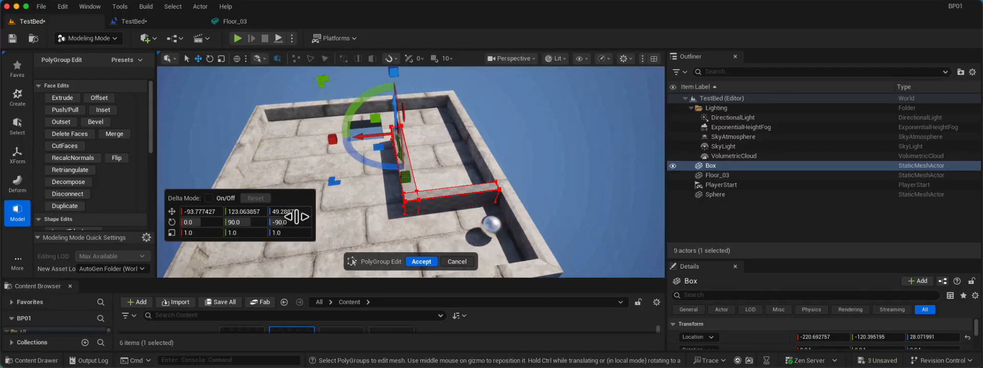
Accept the PolyGroup edits that shape the L-shaped wall.
alt+drag(297, 216, 301, 213)
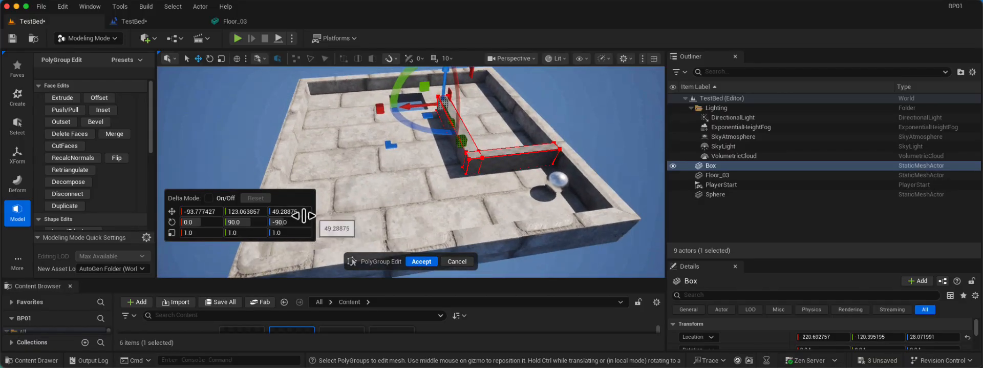
alt+drag(516, 218, 515, 218)
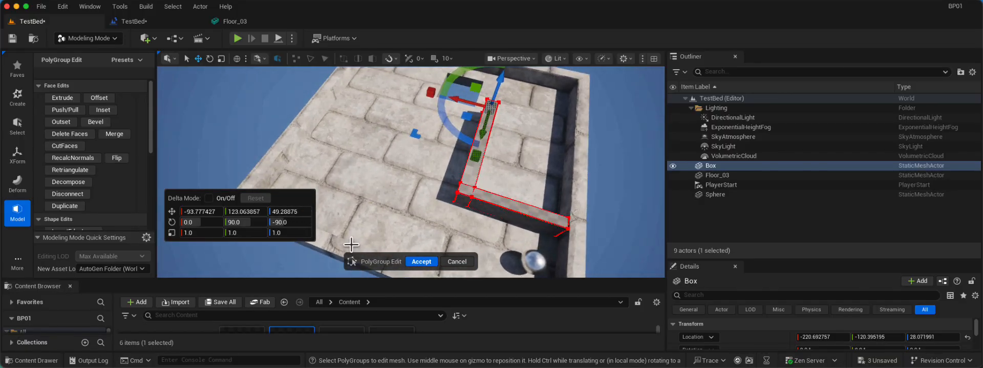
click(421, 261)
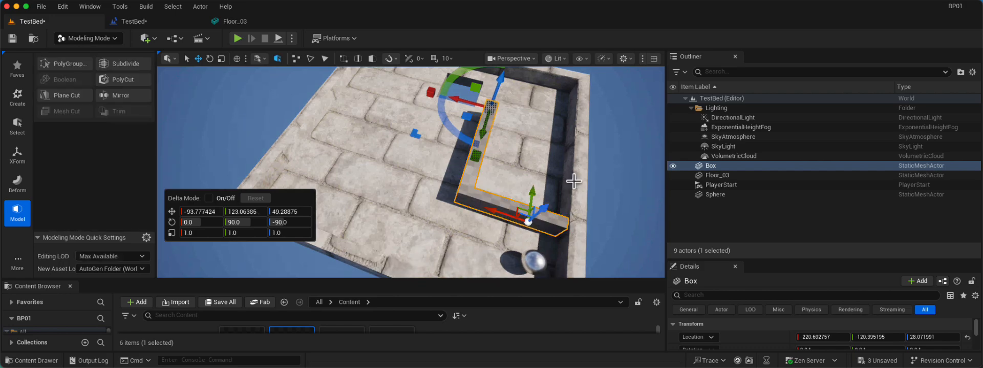
Start creating a second box and place it on the maze floor beside the outer wall opposite the L-shaped wall.
alt+drag(561, 196, 562, 201)
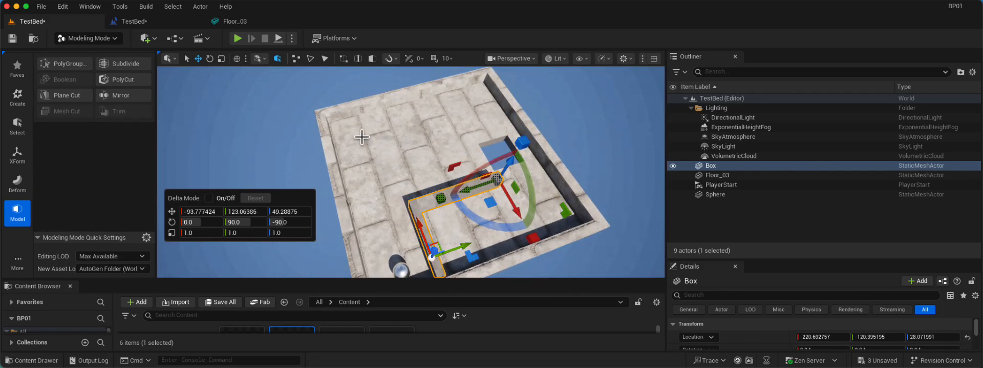
alt+drag(362, 136, 516, 177)
click(19, 98)
click(61, 66)
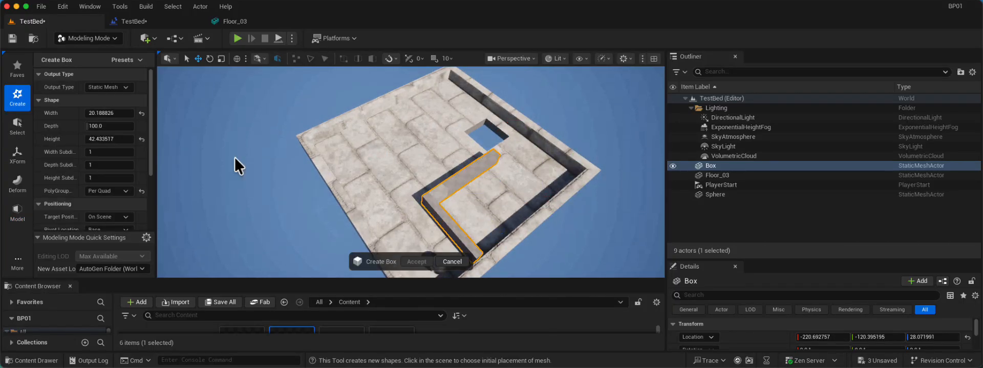
click(350, 191)
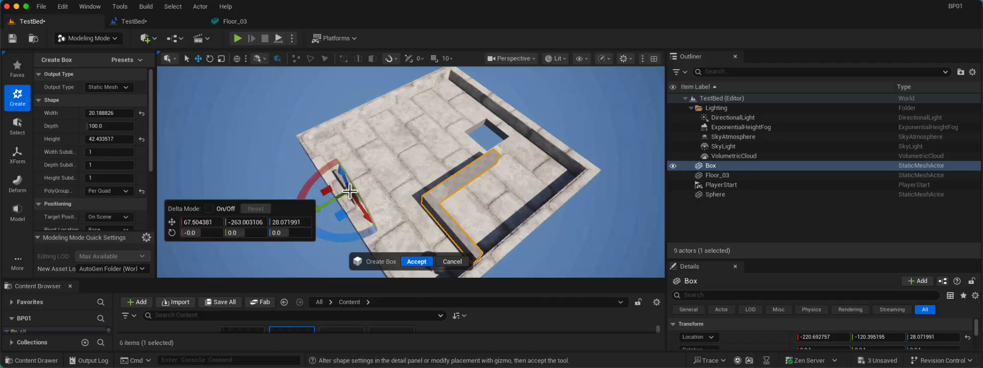
Rotate the newly placed box 90 degrees about Z.
alt+drag(434, 193, 237, 263)
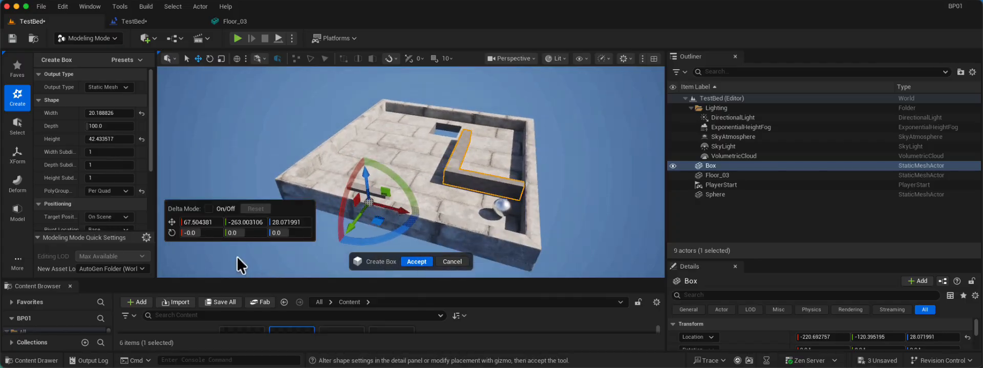
drag(248, 233, 263, 233)
key(super+z)
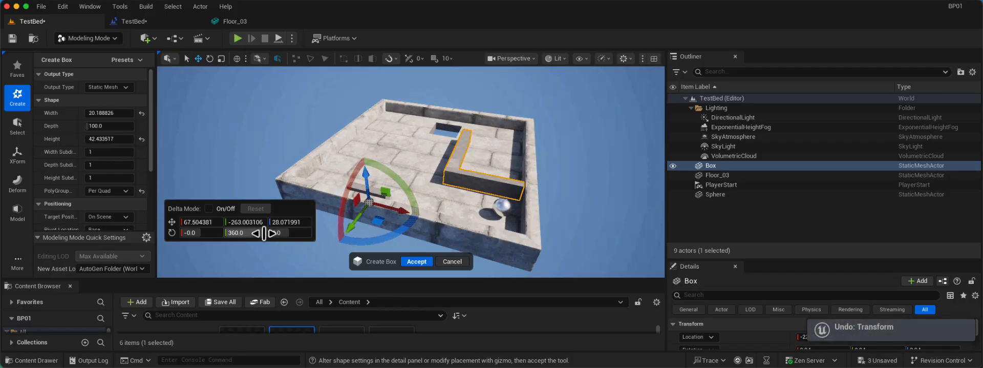
click(288, 233)
text(90)
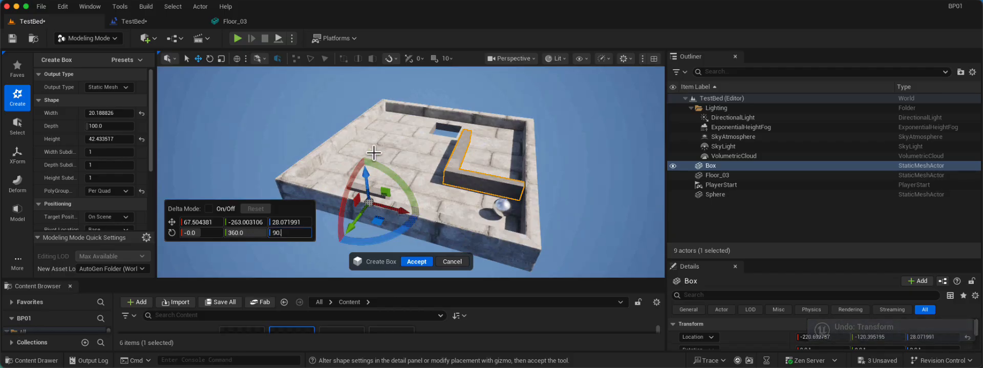
key(Return)
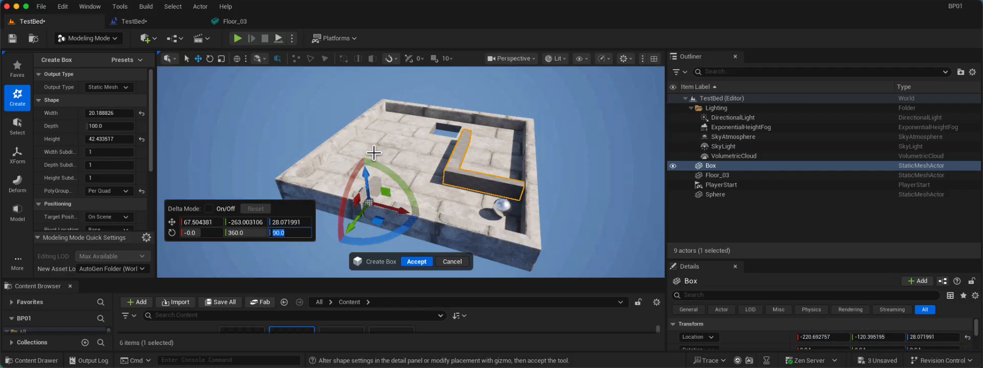
Move the new box inward along Y to about -229 and accept its creation.
alt+drag(321, 150, 324, 154)
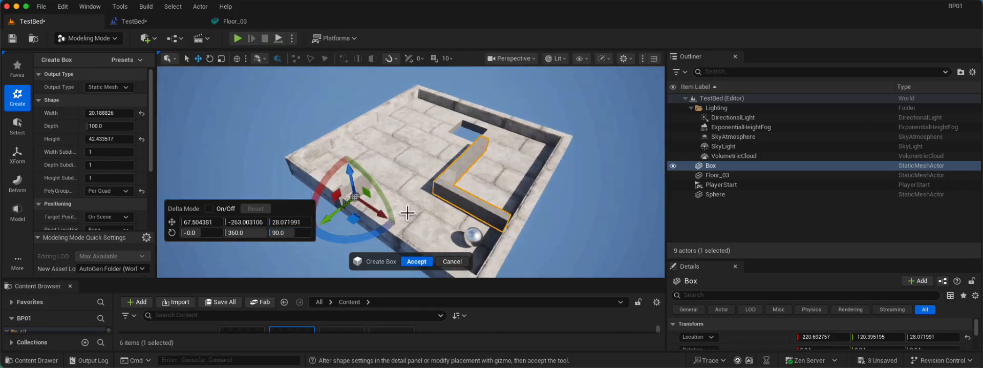
drag(328, 212, 328, 202)
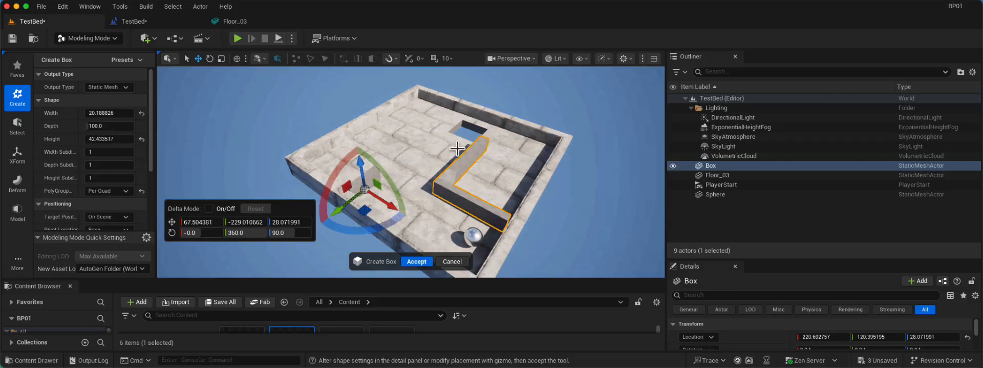
key(f)
alt+drag(476, 176, 539, 181)
scroll(544, 183, down, 5)
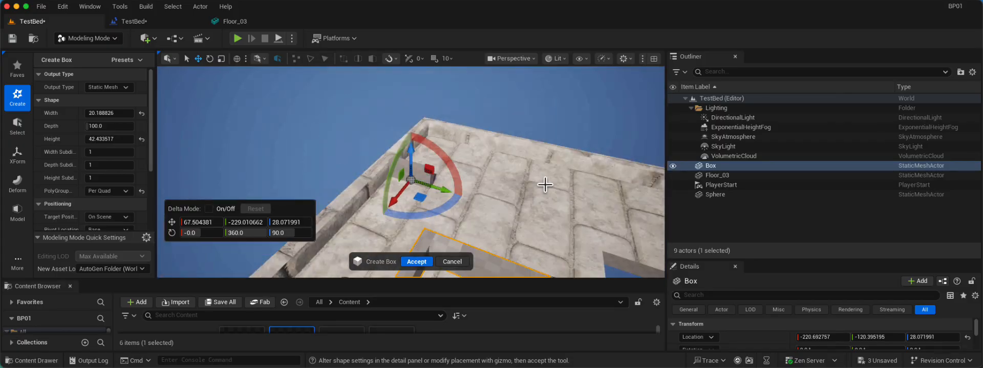
scroll(552, 207, down, 5)
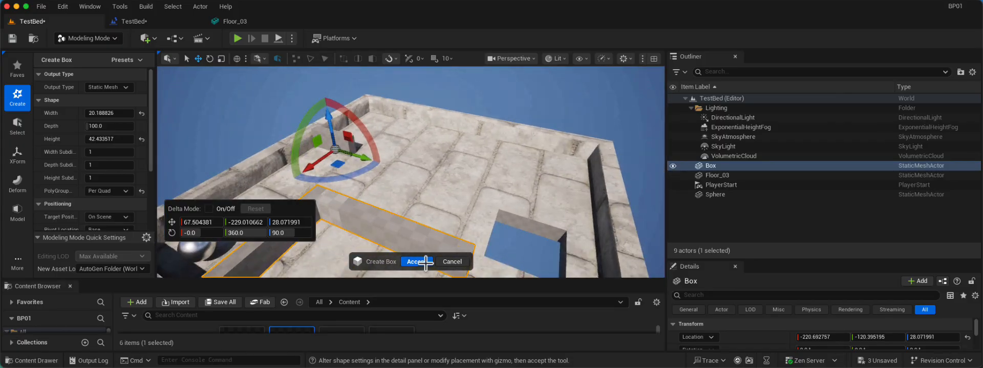
click(424, 261)
Use PolyGroup Edit on Box2 to pull its inner end face along Y to about 130.1, and accept the edit.
click(21, 130)
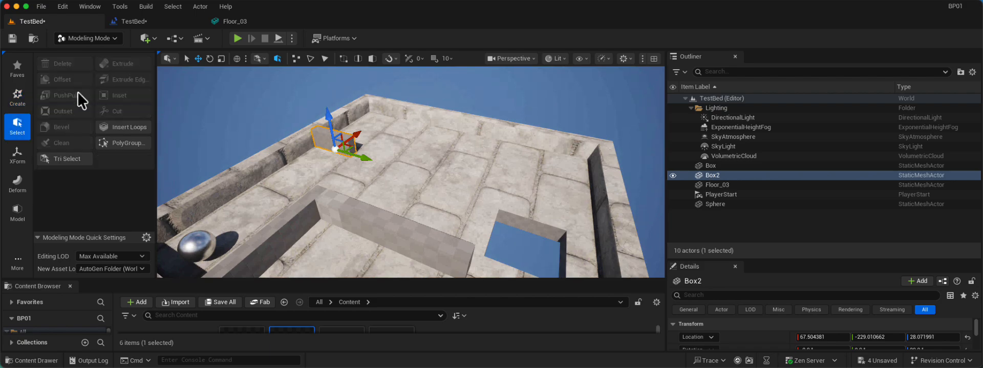
click(17, 210)
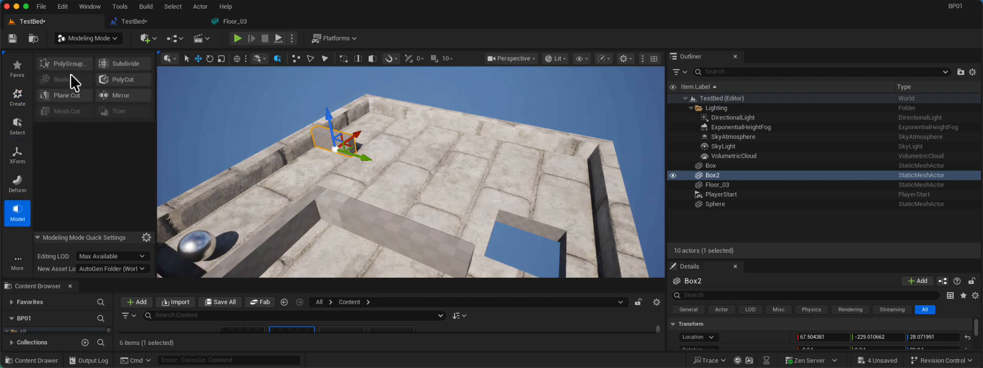
click(70, 75)
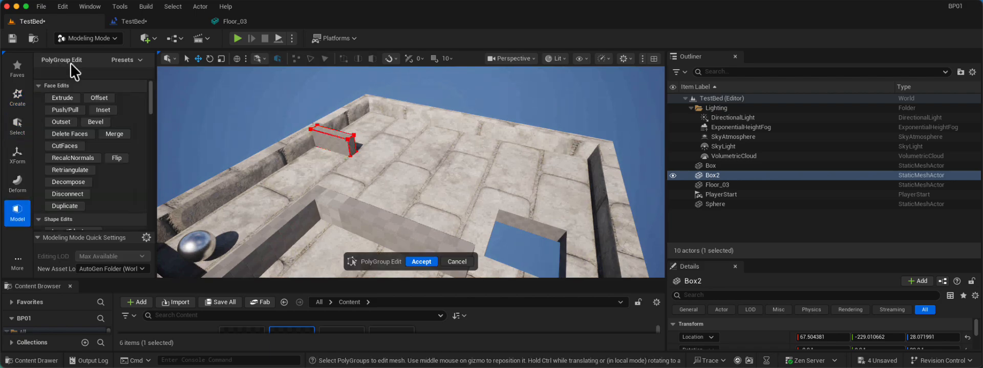
click(353, 147)
drag(379, 156, 550, 203)
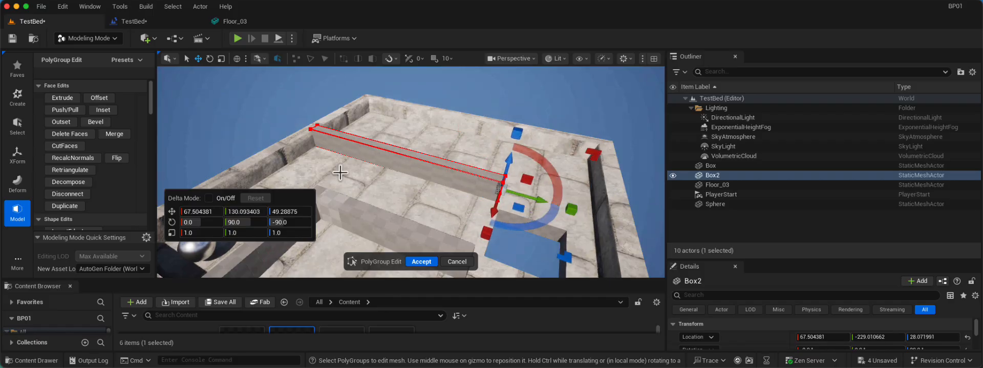
alt+drag(340, 173, 348, 159)
scroll(343, 179, down, 8)
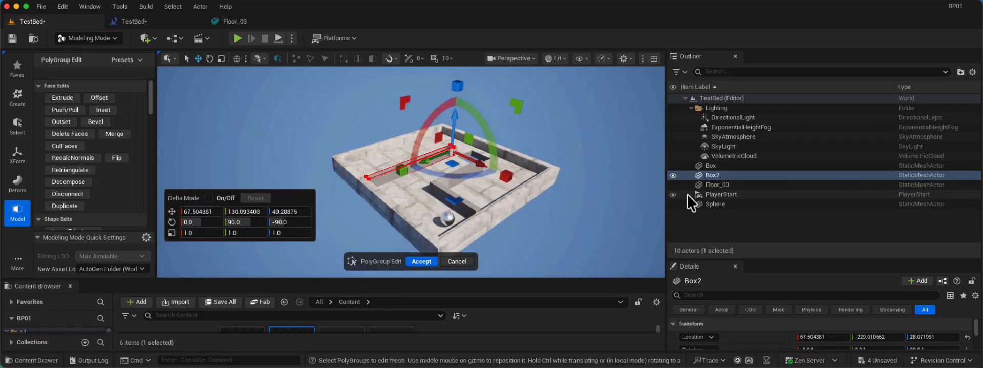
click(756, 163)
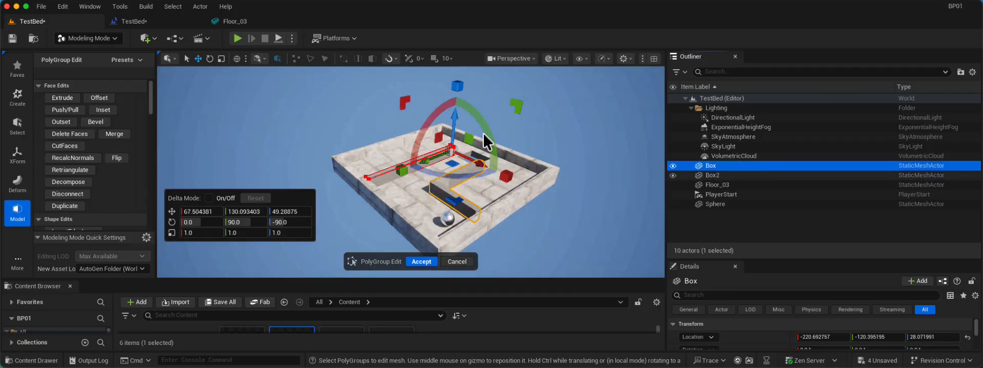
click(422, 262)
Select both Box and Box2 and set their mobility to Movable.
ctrl+click(712, 176)
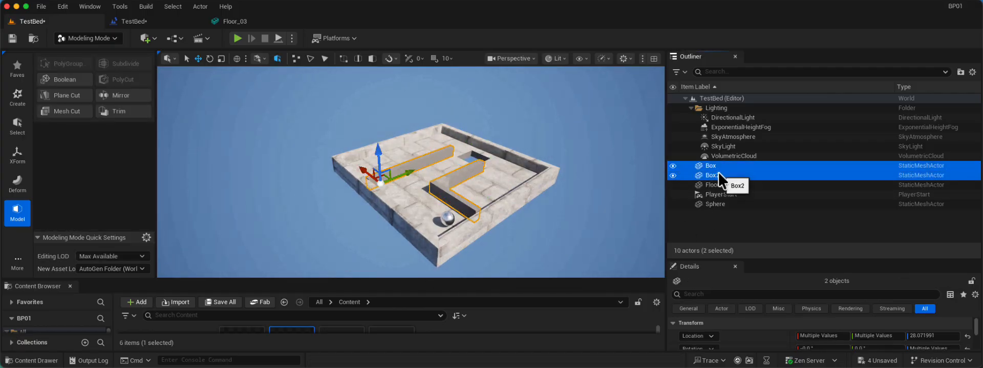
drag(718, 171, 730, 182)
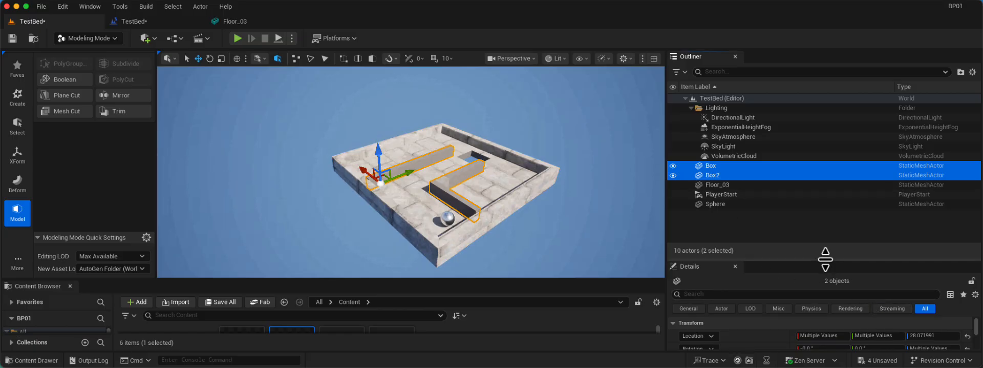
drag(823, 256, 823, 155)
click(879, 272)
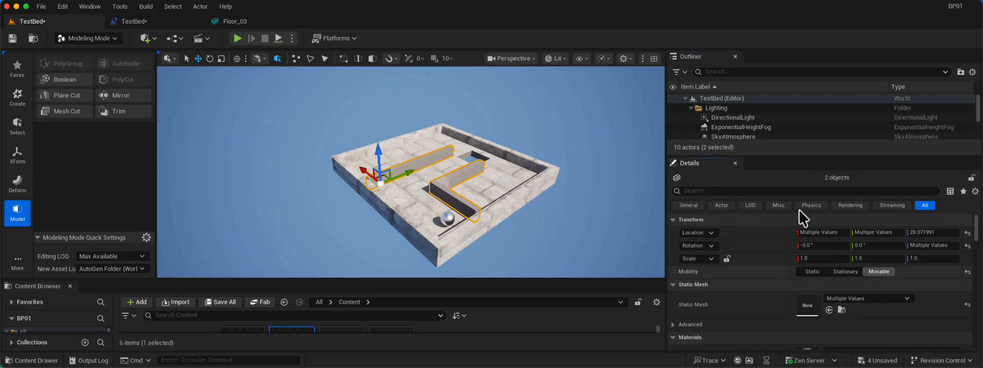
Attach both wall boxes to Floor_03 as children and play-test the level.
drag(751, 153, 753, 235)
drag(725, 175, 731, 182)
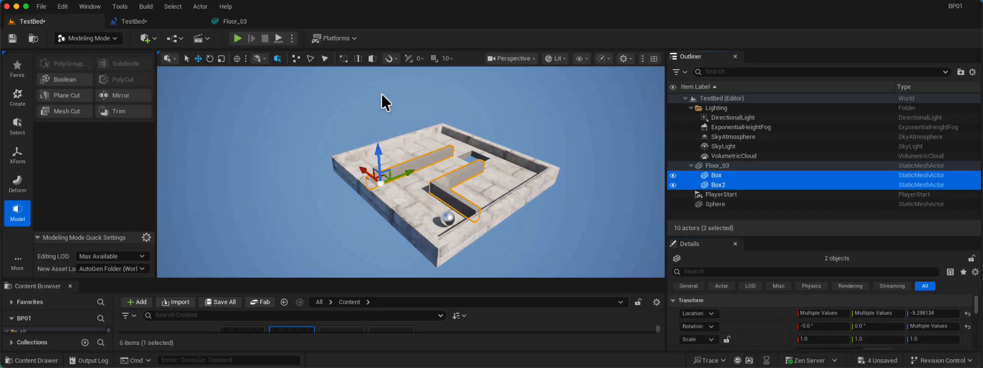
click(237, 38)
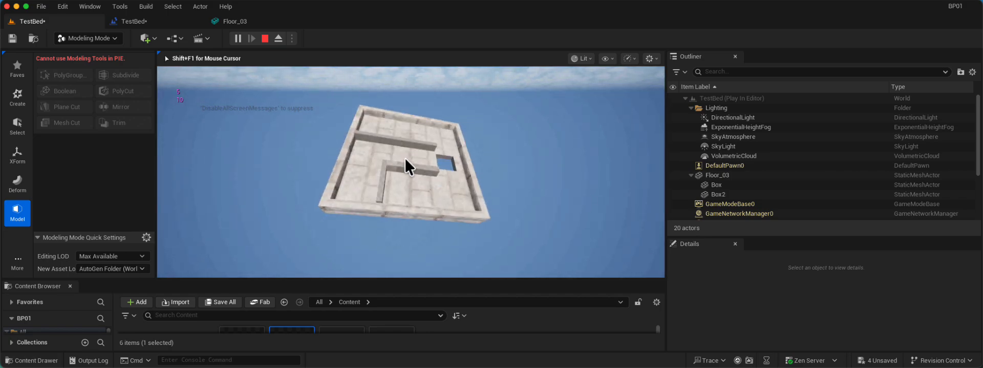
key(Escape)
Open the static mesh asset used by the L-shaped wall Box in its own editor.
click(775, 177)
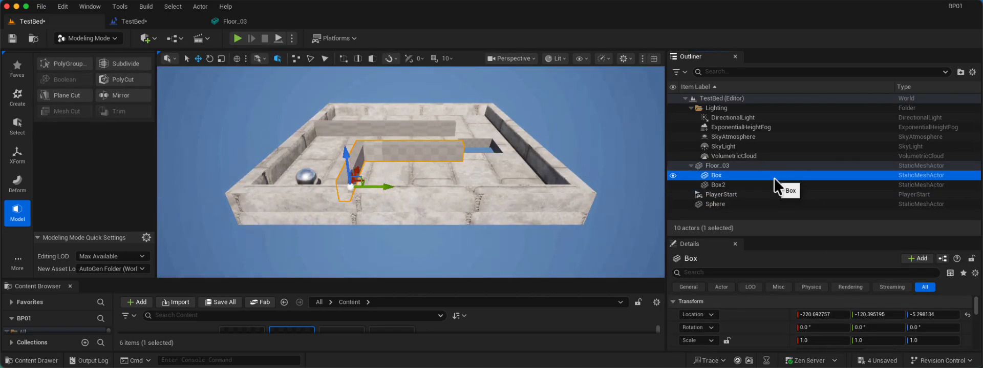
drag(787, 236, 791, 171)
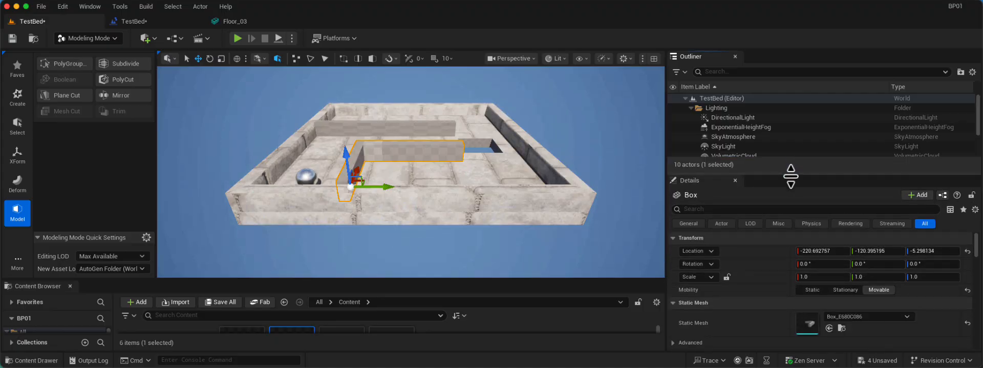
scroll(784, 250, down, 3)
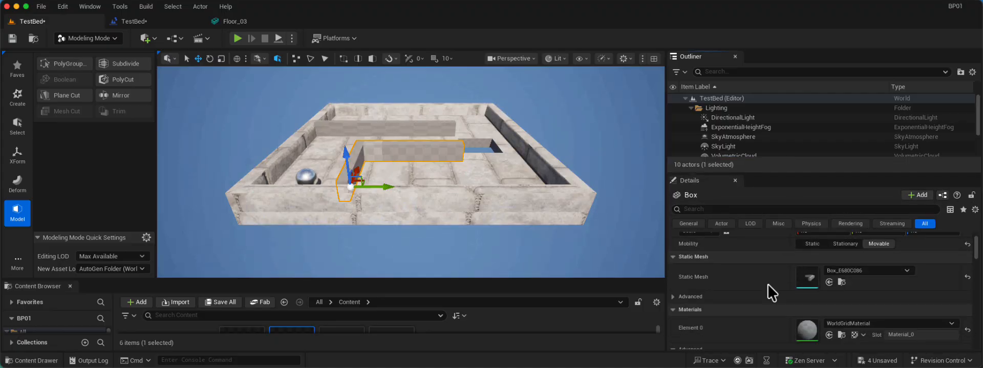
double_click(810, 277)
Set the L-shaped wall mesh's Collision Complexity to Use Complex Collision As Simple.
scroll(729, 217, down, 5)
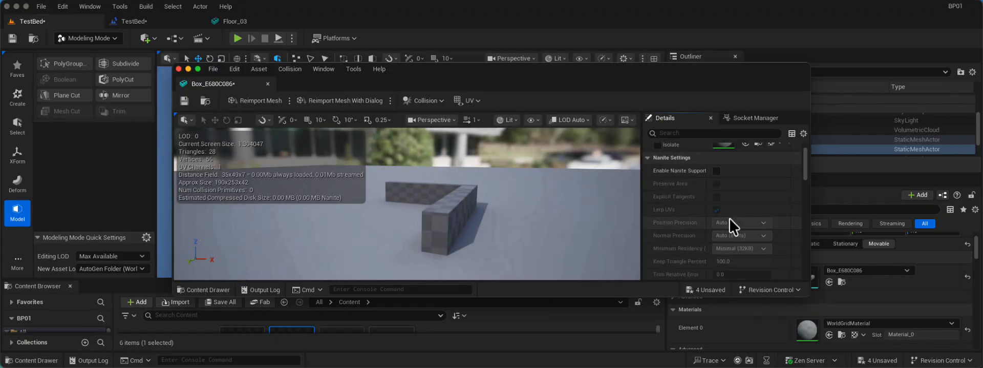
scroll(727, 220, down, 4)
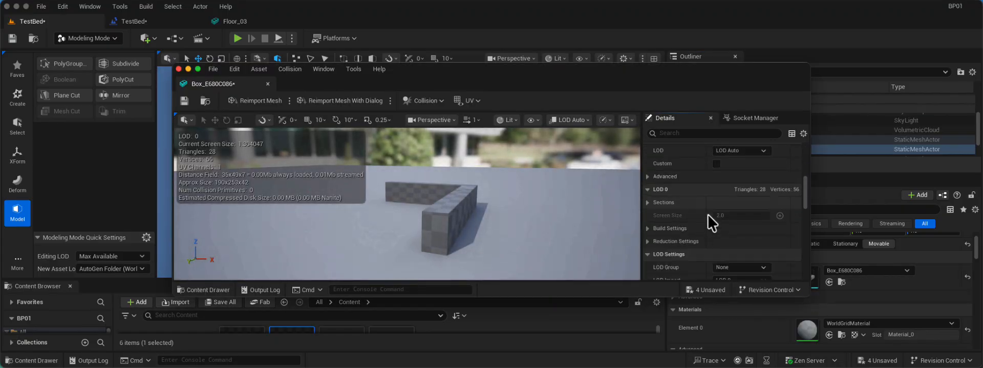
scroll(707, 220, down, 5)
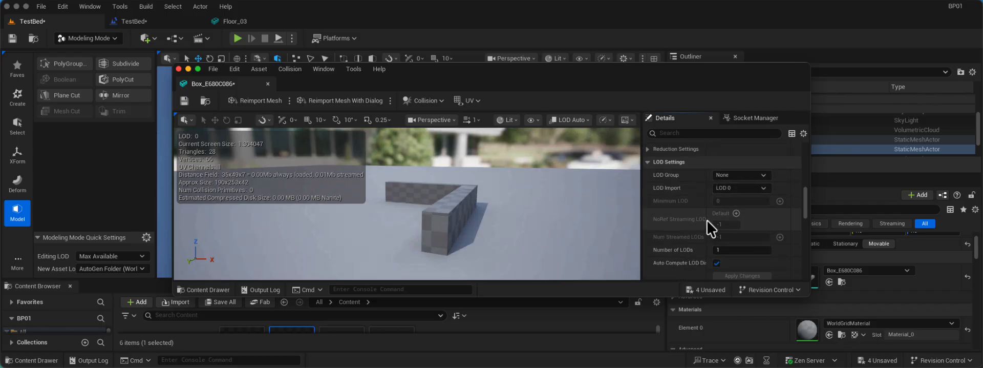
scroll(707, 220, down, 6)
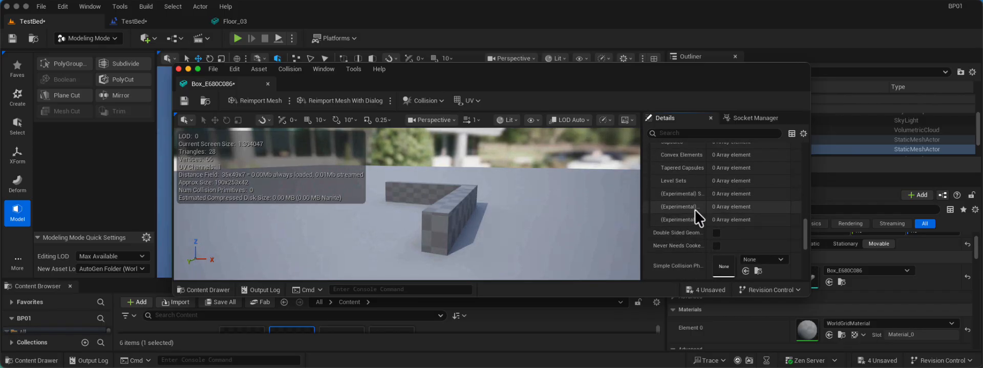
scroll(691, 205, up, 4)
click(647, 210)
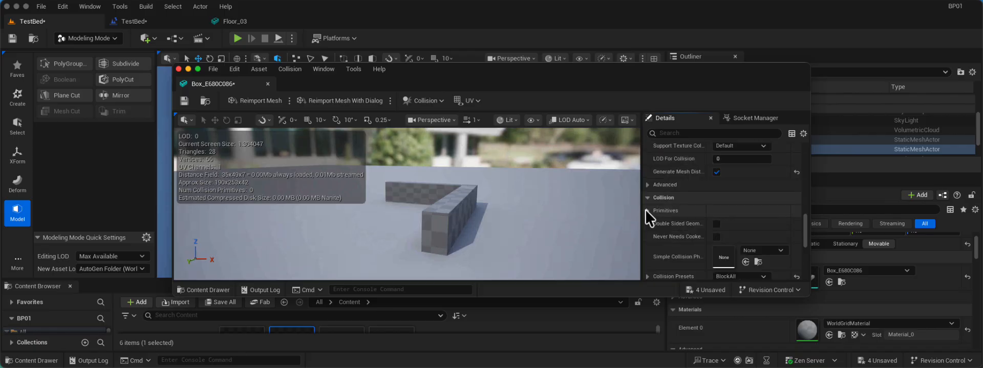
scroll(672, 241, down, 1)
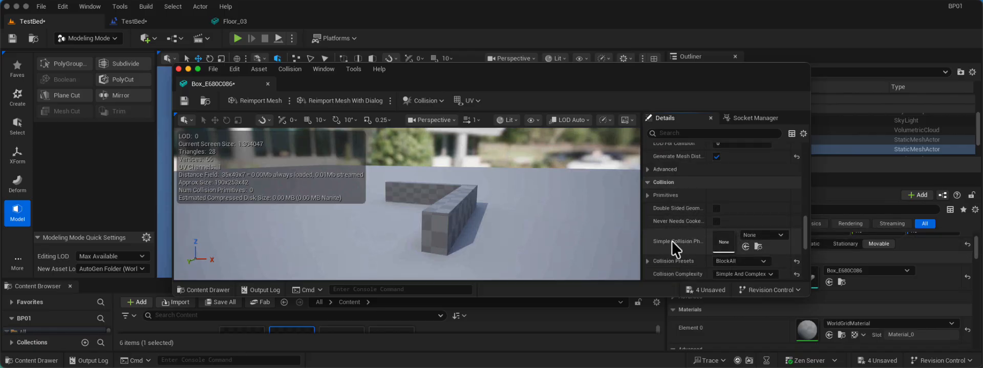
scroll(789, 242, down, 1)
click(737, 260)
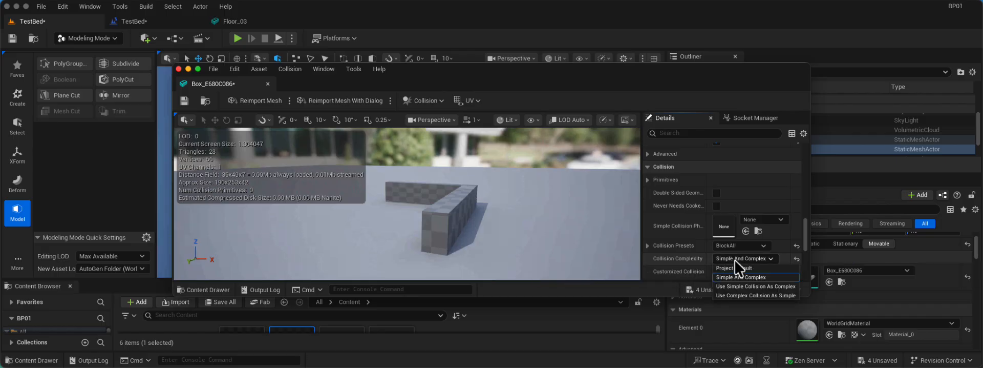
click(766, 296)
scroll(752, 263, down, 5)
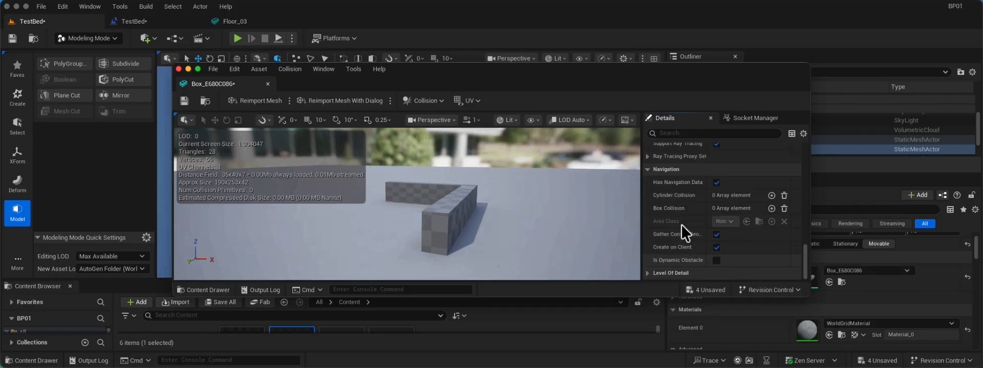
Display the simple collision of the L-shaped wall mesh in its preview and save the asset.
click(541, 121)
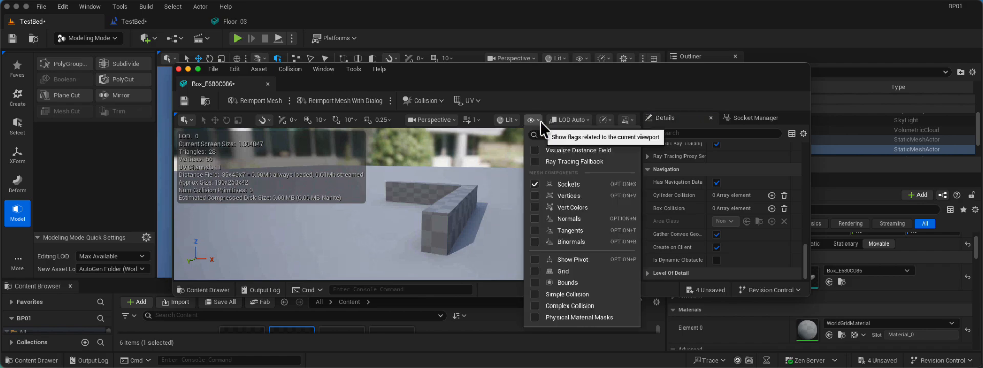
click(535, 294)
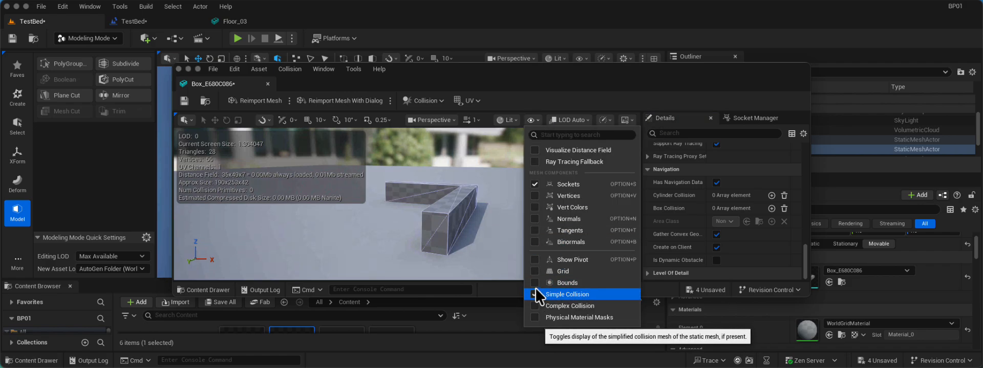
click(185, 101)
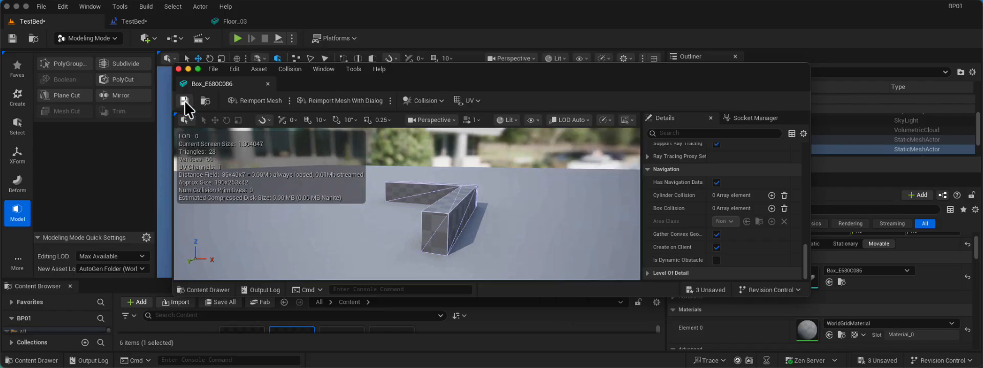
Close the mesh editor and select the Box2 wall in the level.
click(178, 68)
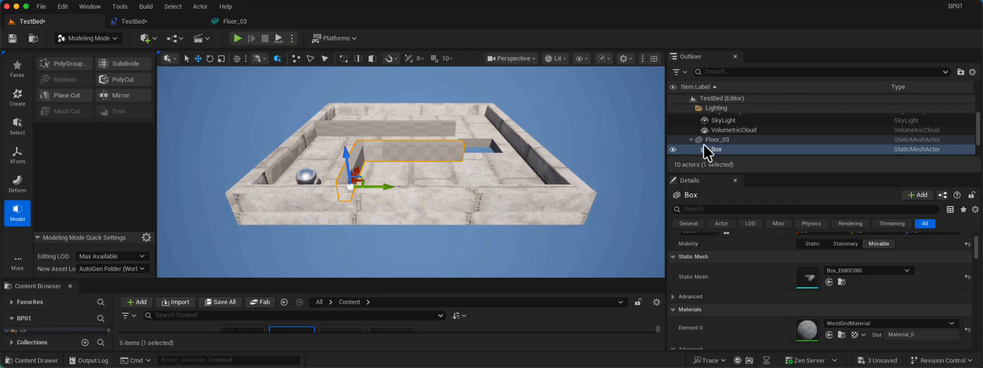
scroll(794, 133, down, 2)
click(757, 135)
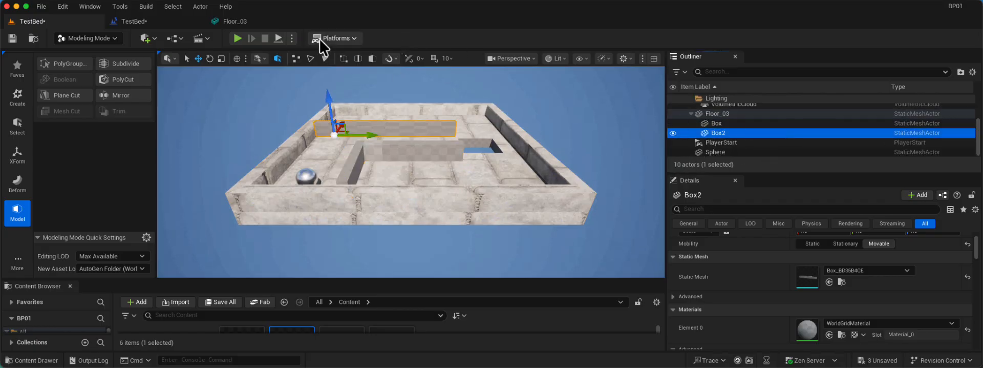
click(829, 282)
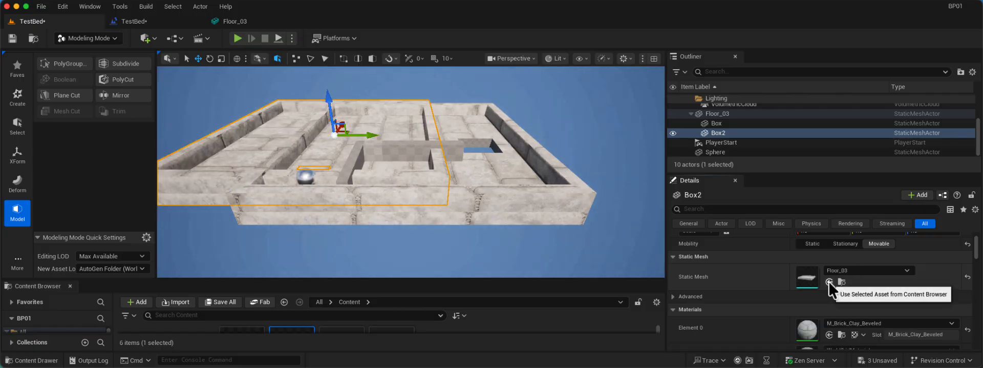
scroll(406, 192, down, 2)
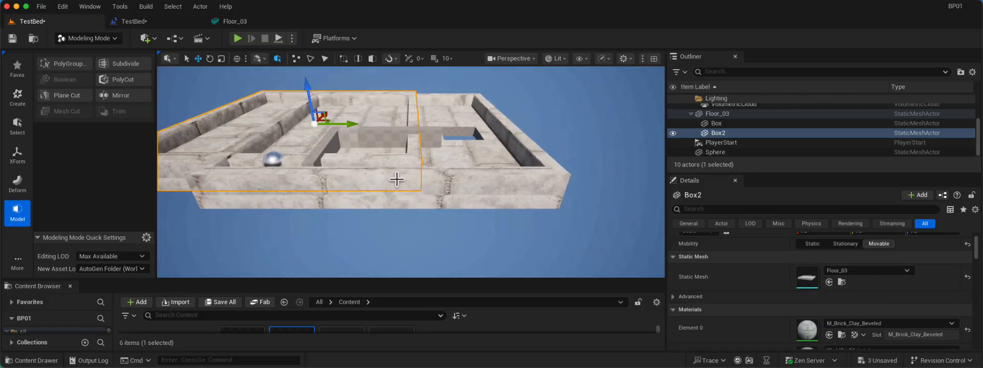
key(super+z)
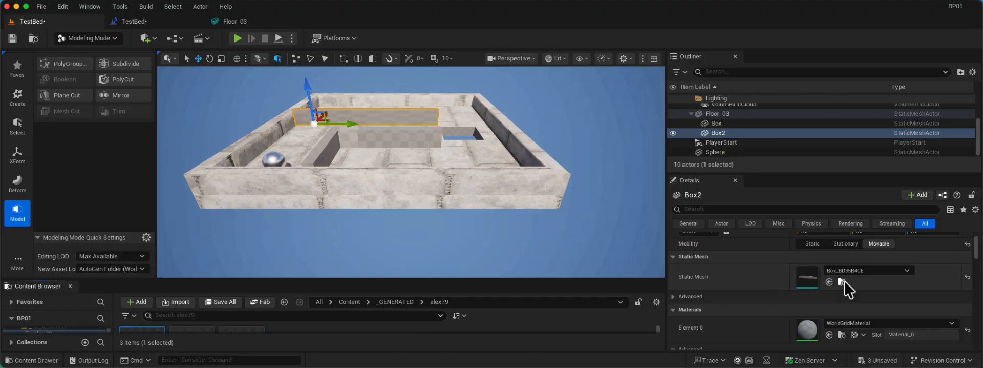
Open Box2's static mesh asset, set its Collision Complexity to Use Complex Collision As Simple, and save it.
click(842, 282)
double_click(808, 280)
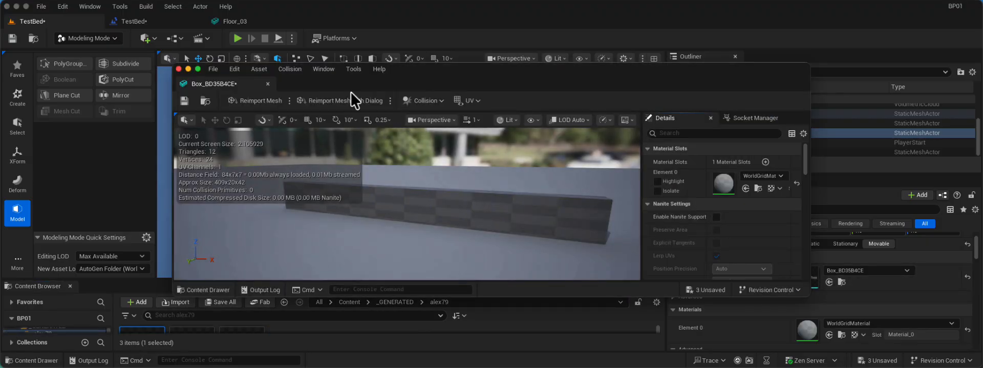
scroll(756, 220, down, 10)
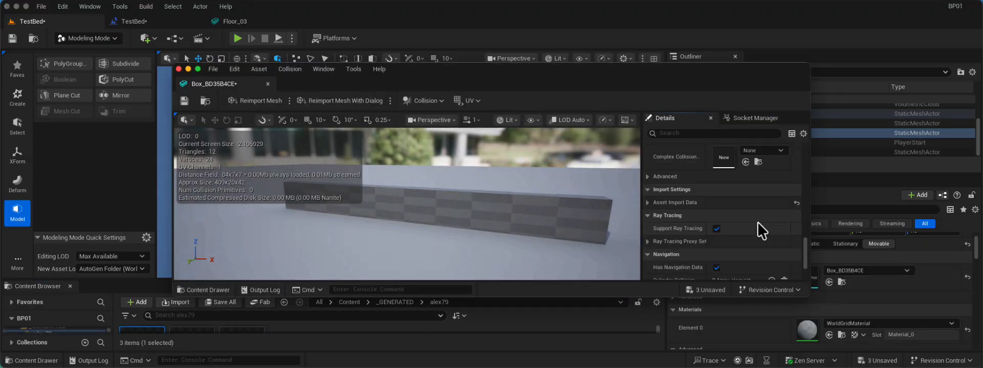
scroll(668, 179, up, 2)
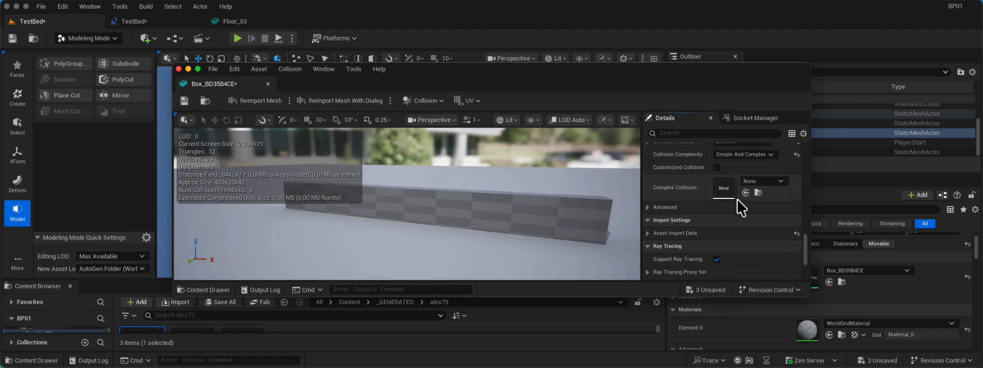
click(754, 180)
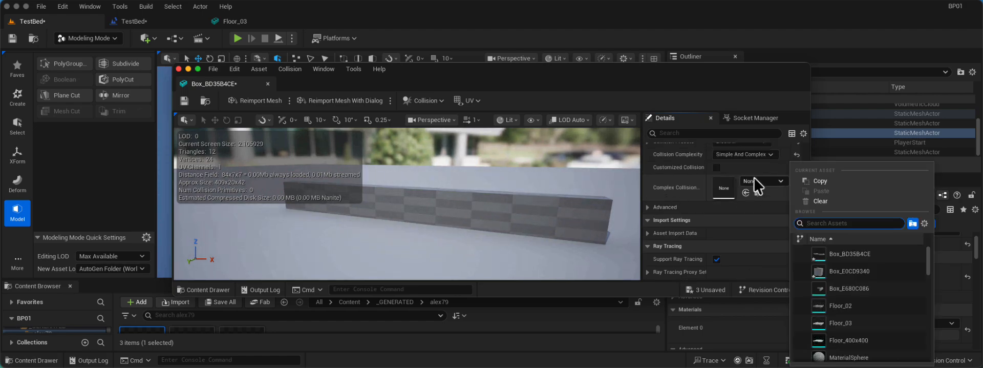
click(687, 189)
scroll(682, 194, up, 5)
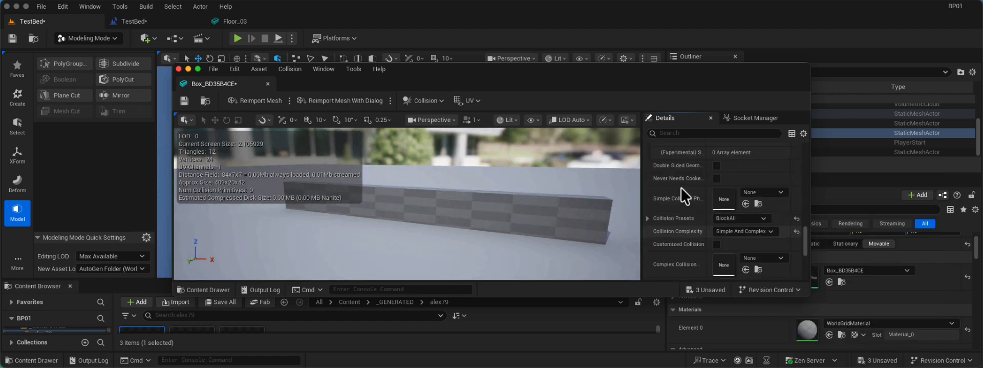
click(729, 231)
click(735, 264)
click(187, 106)
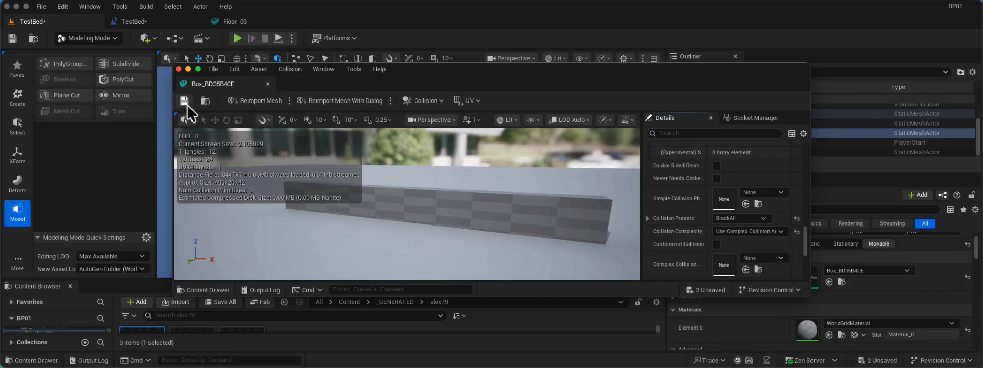
Display the simple collision of Box2's mesh in its preview, inspect it from above, and close the mesh editor.
click(532, 120)
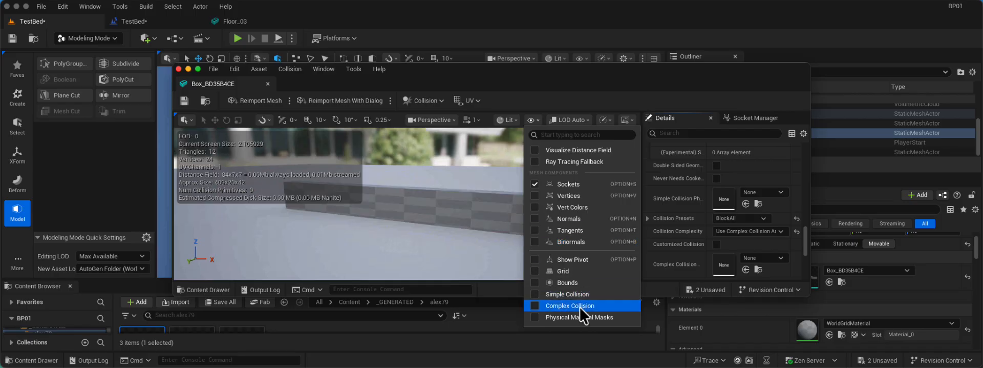
click(567, 294)
scroll(458, 170, down, 3)
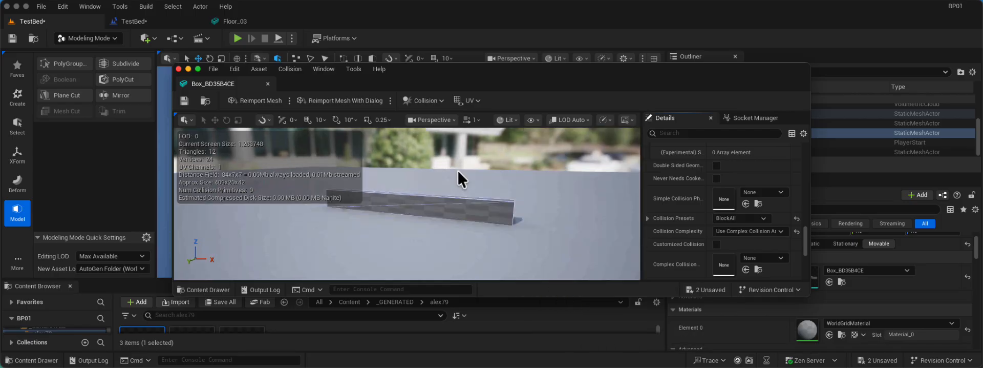
drag(497, 175, 541, 207)
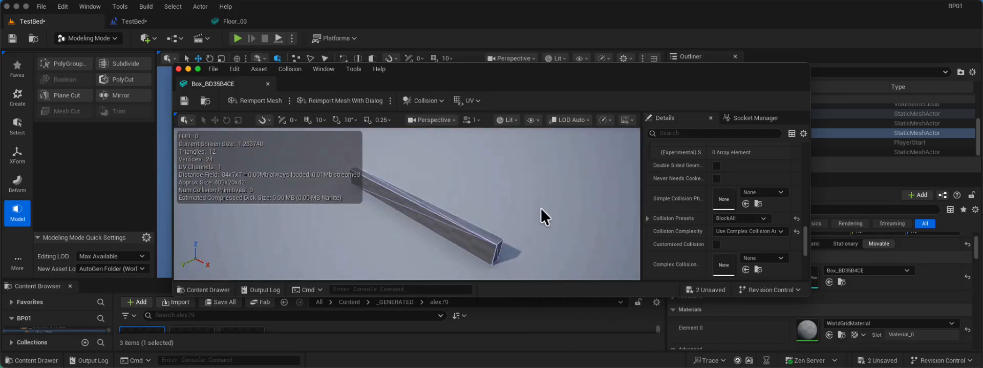
click(178, 68)
Play-test the level to check the sphere's collision with the walls, stop the session, and look over the maze.
click(238, 38)
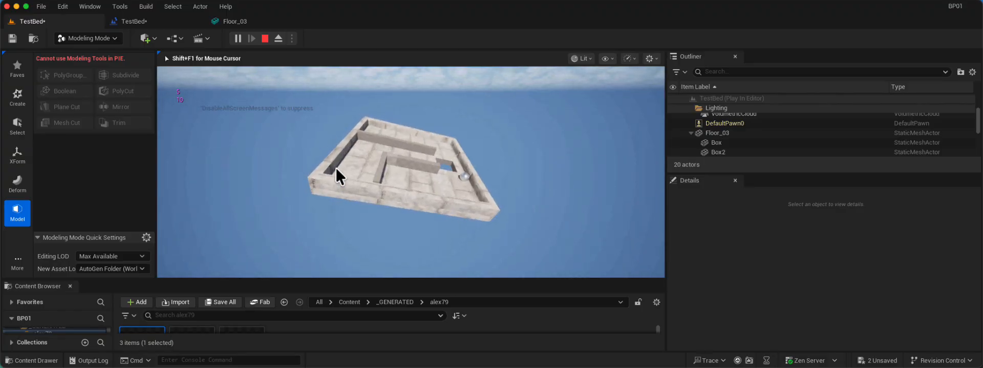
key(Escape)
alt+drag(243, 134, 245, 140)
click(249, 151)
alt+drag(440, 165, 485, 163)
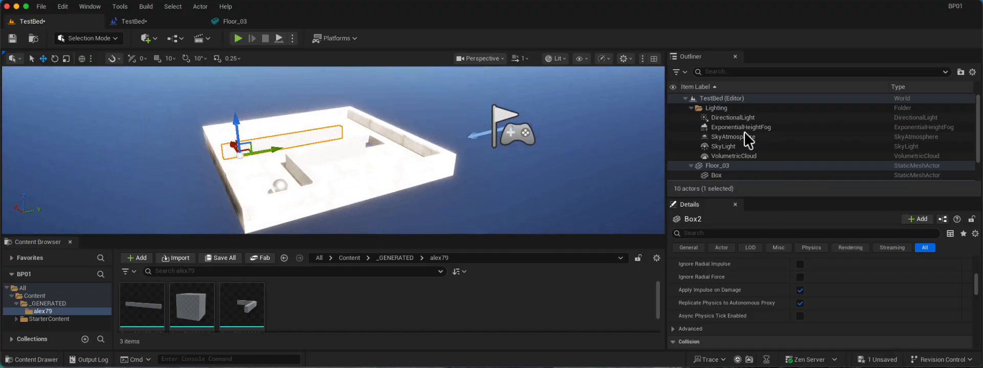
alt+drag(308, 190, 338, 175)
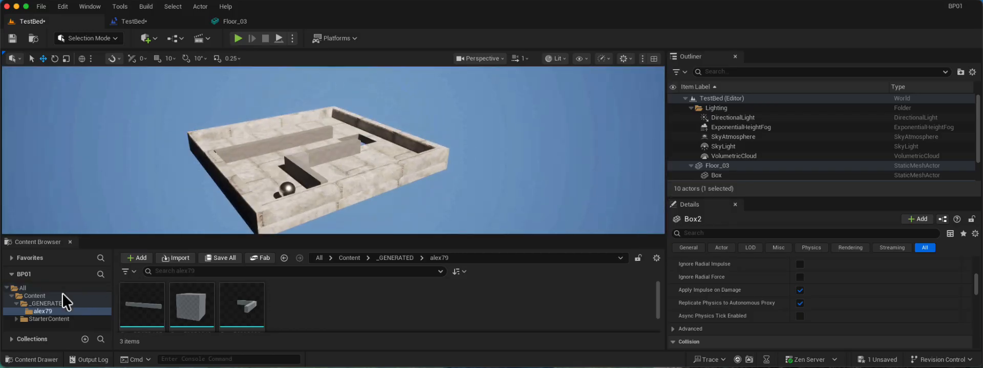
Create a new material named Wall_MTRL in the Content folder.
click(35, 296)
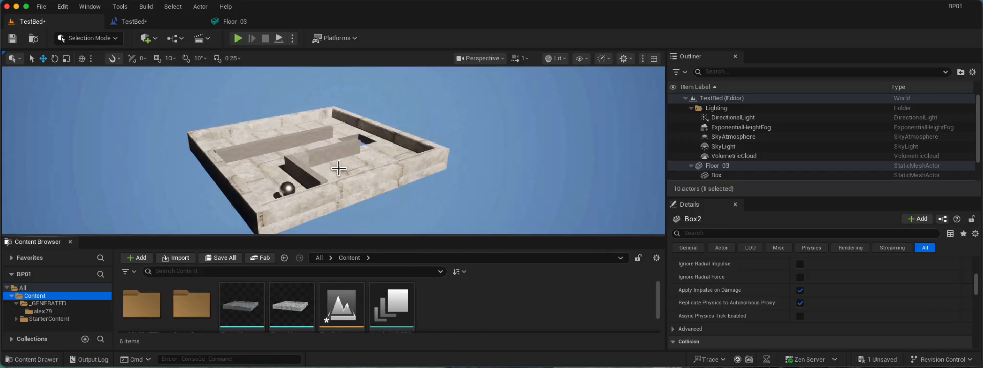
right_click(468, 298)
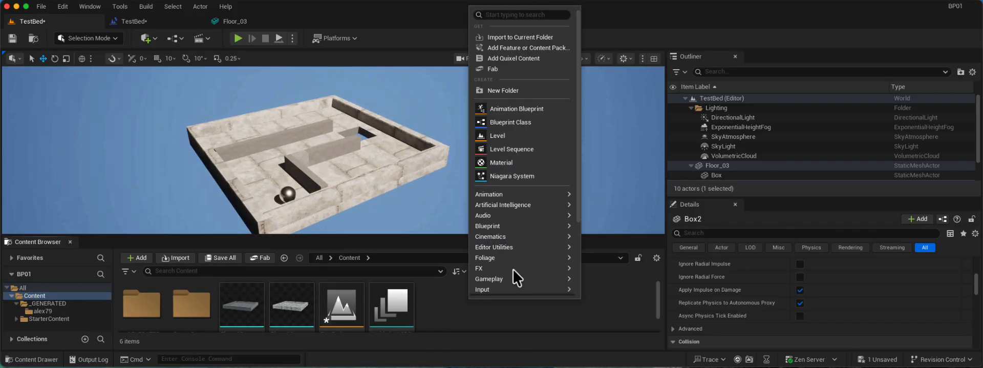
click(524, 162)
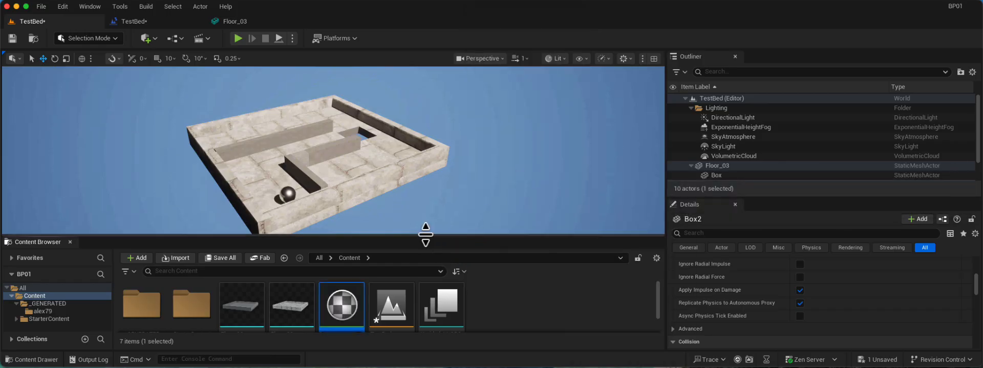
drag(425, 234, 428, 168)
click(346, 264)
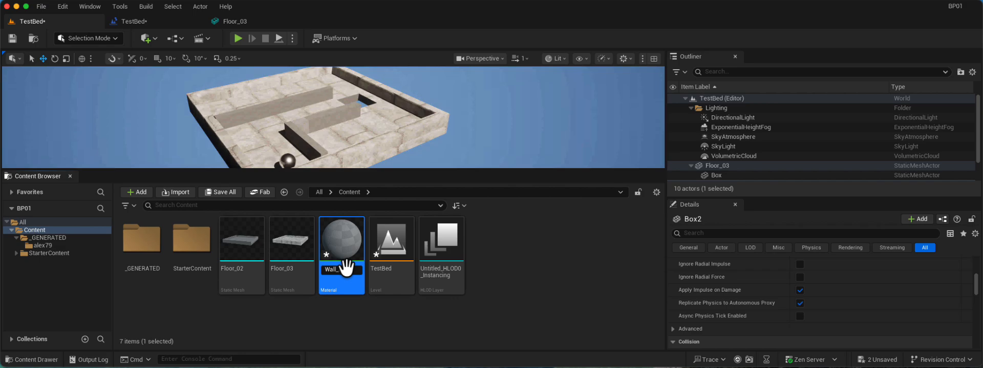
text(Wall_MTRL)
key(Return)
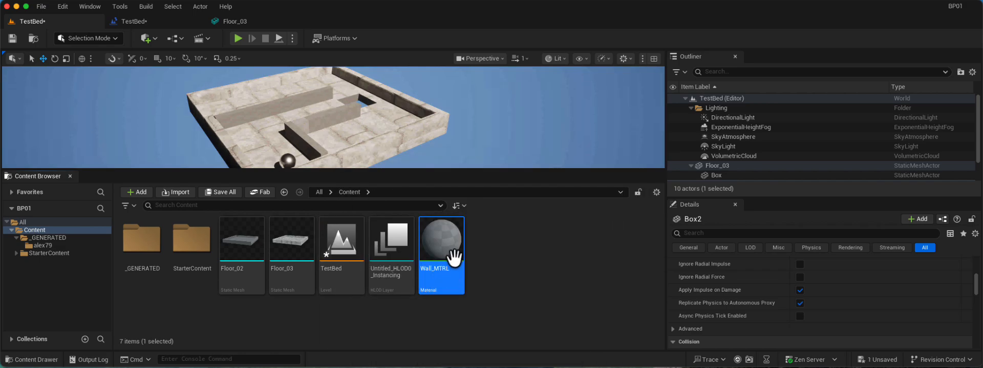
Open Wall_MTRL in the material editor and dock its window beside the other editor tabs.
double_click(434, 243)
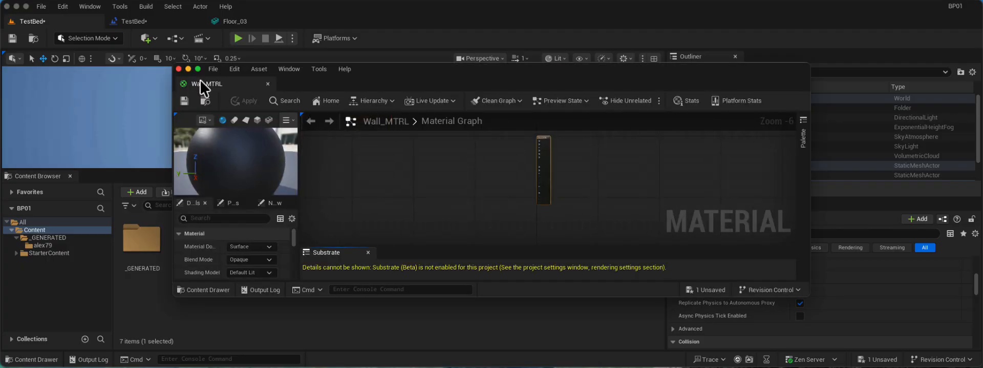
drag(200, 79, 295, 17)
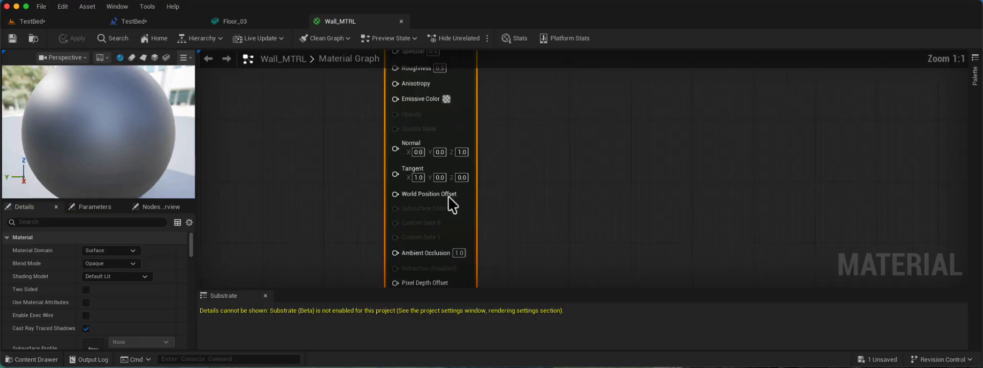
Close the Floor_03 mesh editor and return to the main material node in the Wall_MTRL graph.
scroll(448, 196, up, 7)
scroll(407, 157, down, 4)
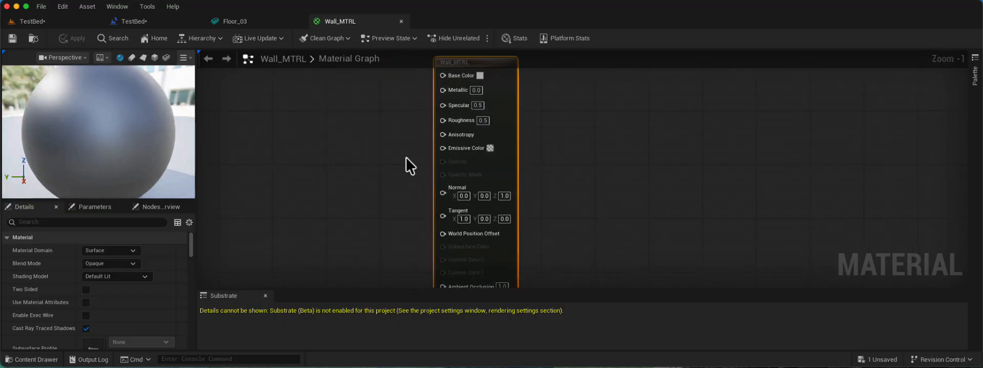
click(263, 23)
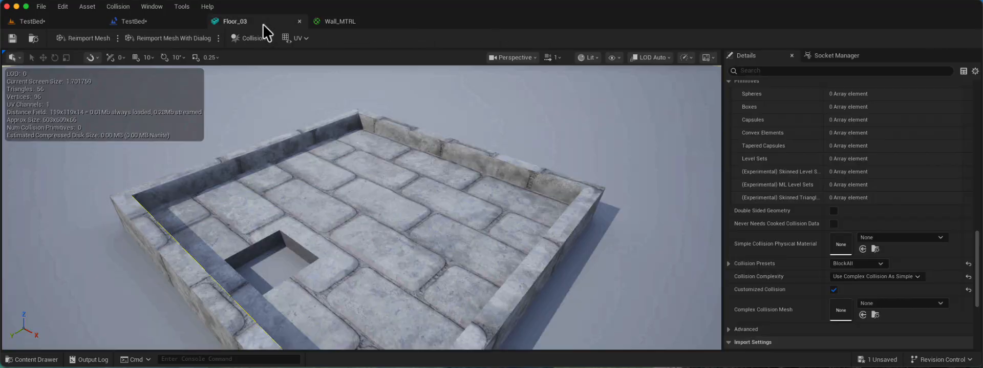
click(300, 21)
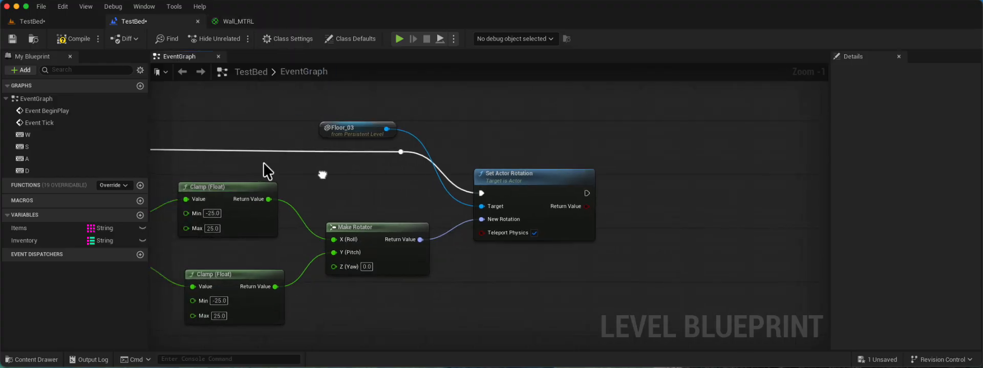
click(239, 20)
scroll(365, 146, down, 2)
scroll(370, 136, up, 1)
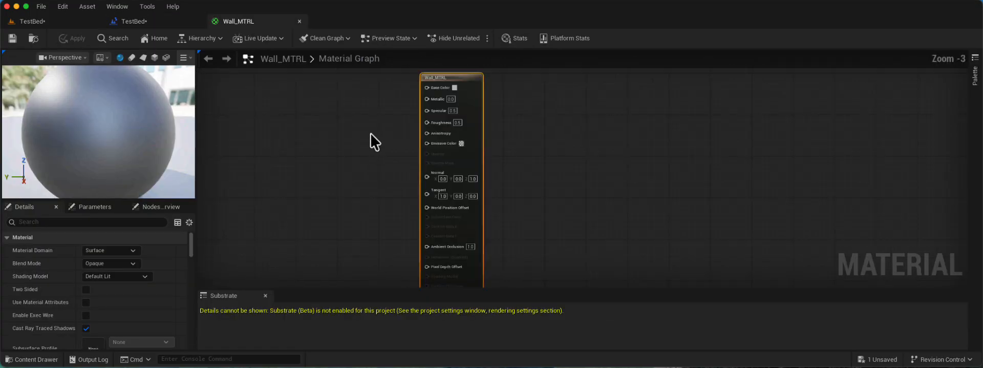
right_drag(371, 131, 401, 125)
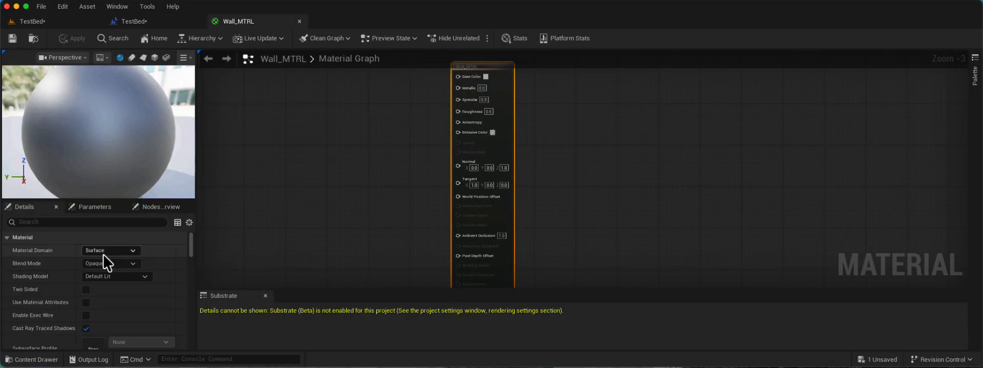
scroll(419, 109, up, 2)
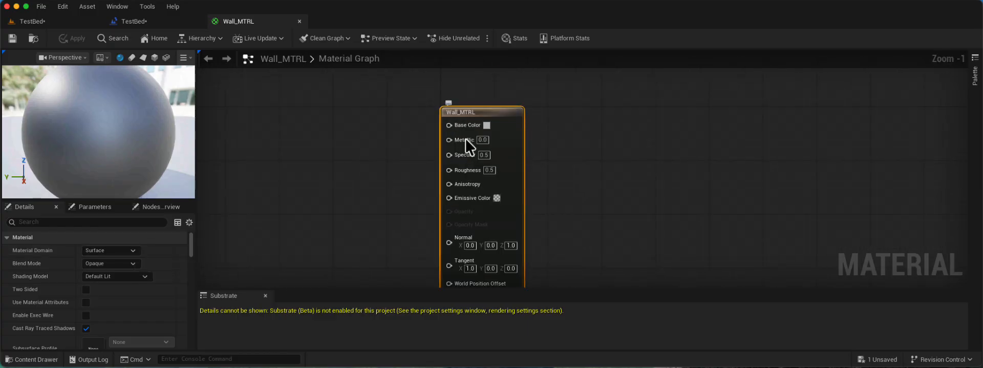
right_drag(378, 172, 422, 150)
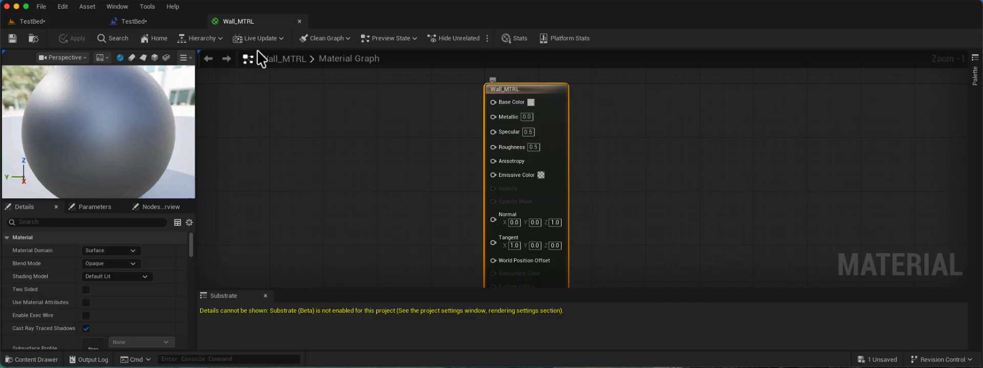
Select both maze walls in the TestBed level and bring their Element 0 material slot into view in an enlarged details area.
click(62, 19)
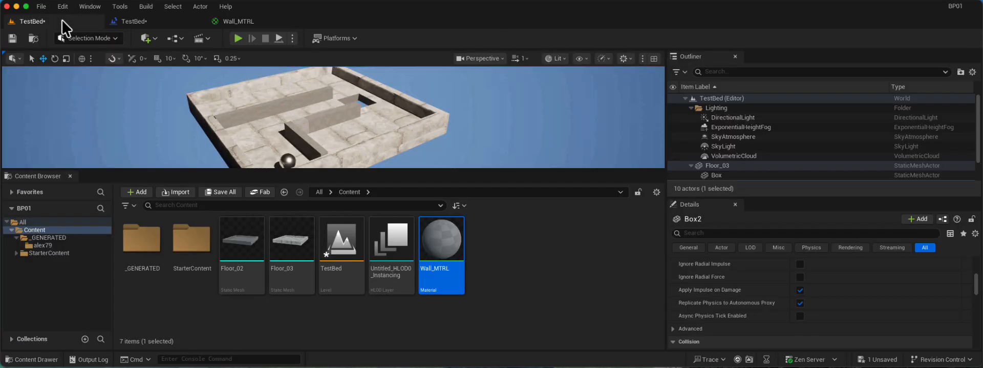
click(310, 128)
ctrl+click(293, 100)
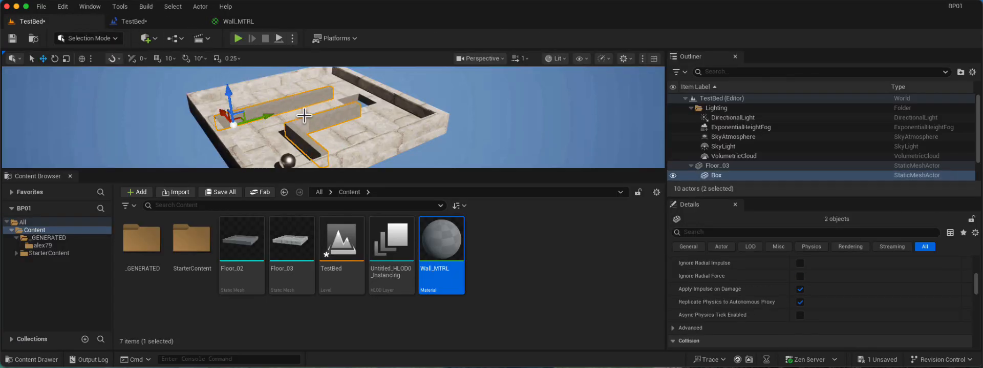
scroll(785, 266, down, 2)
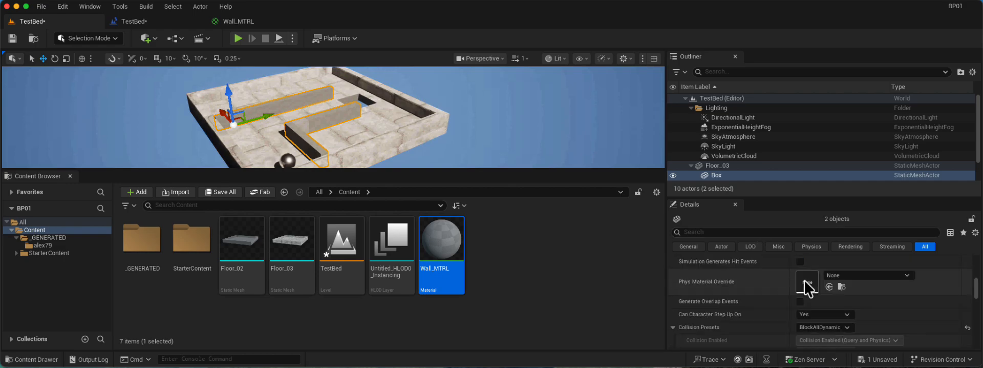
scroll(776, 312, down, 1)
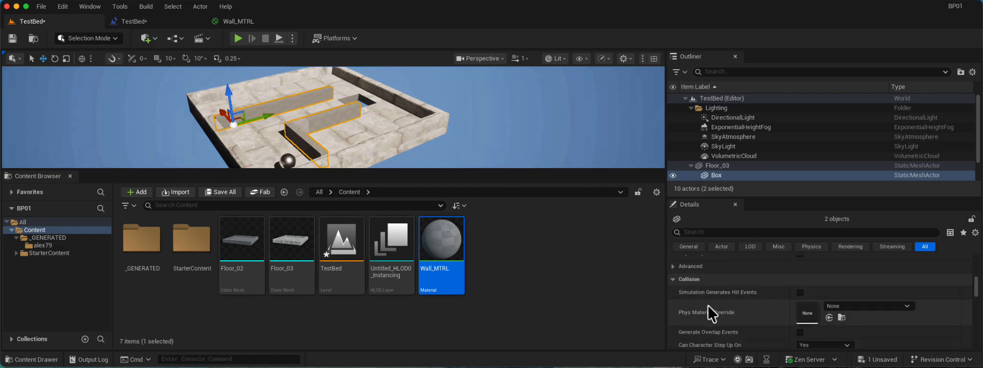
scroll(672, 283, down, 5)
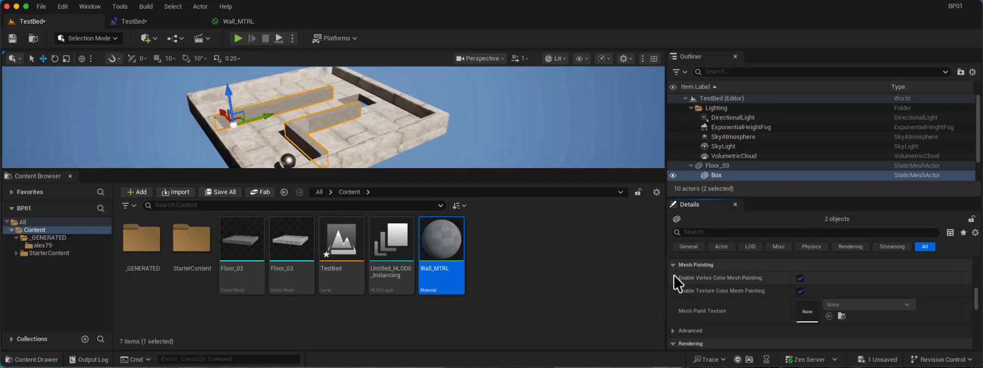
scroll(675, 275, up, 10)
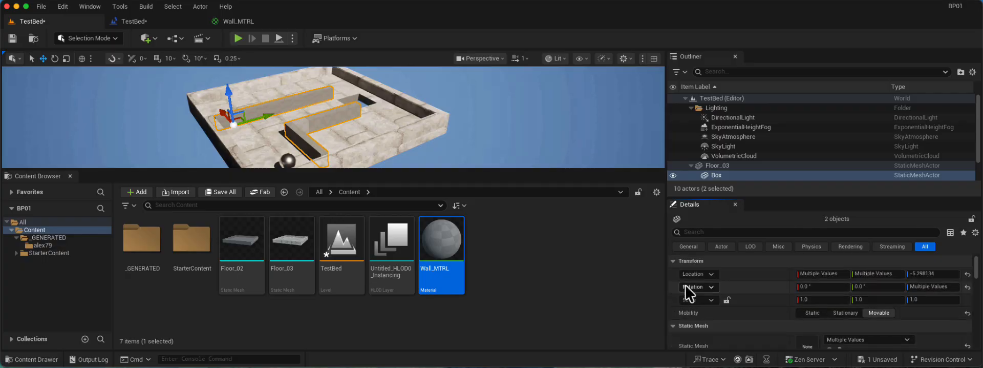
scroll(685, 285, down, 2)
drag(794, 197, 795, 90)
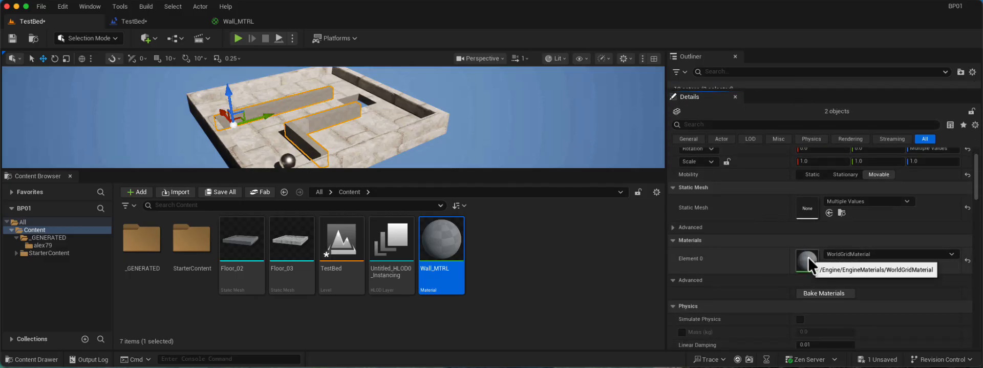
Assign the M_Basic_Wall material to the Element 0 slot of both walls.
click(850, 252)
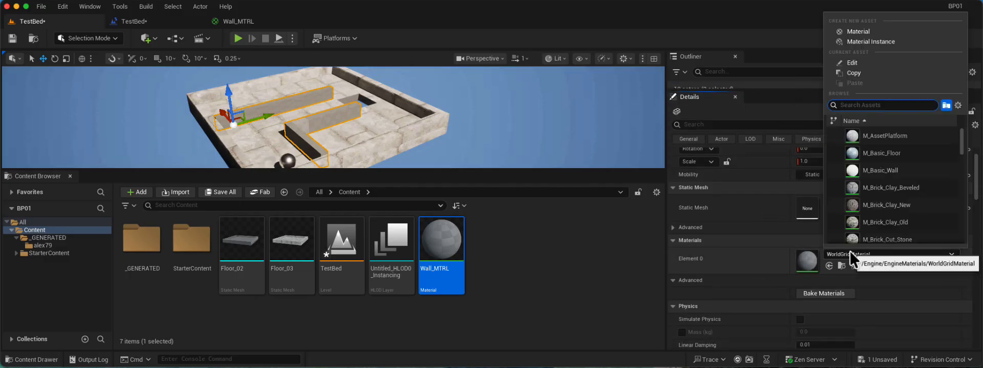
text(wa)
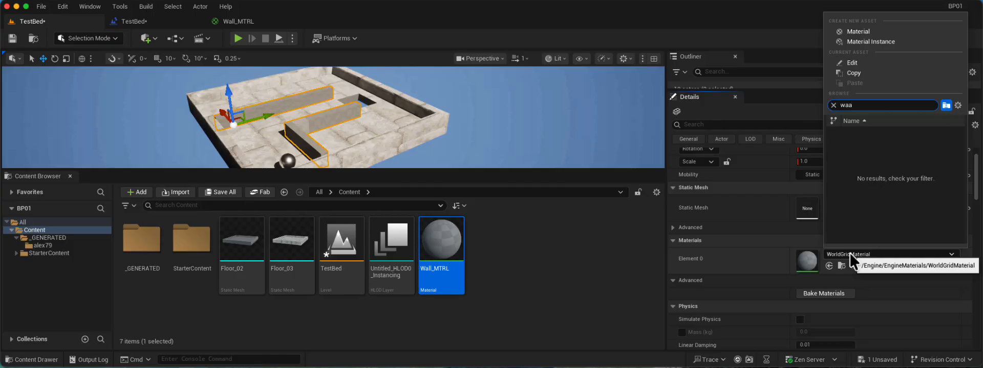
text(ll)
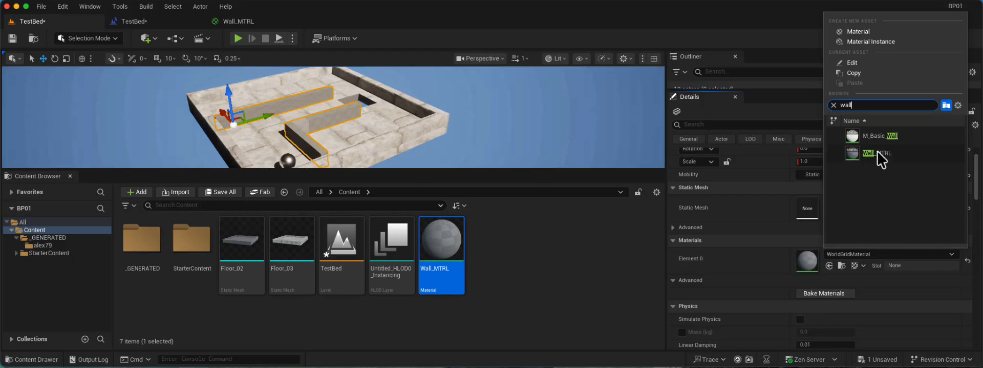
click(873, 134)
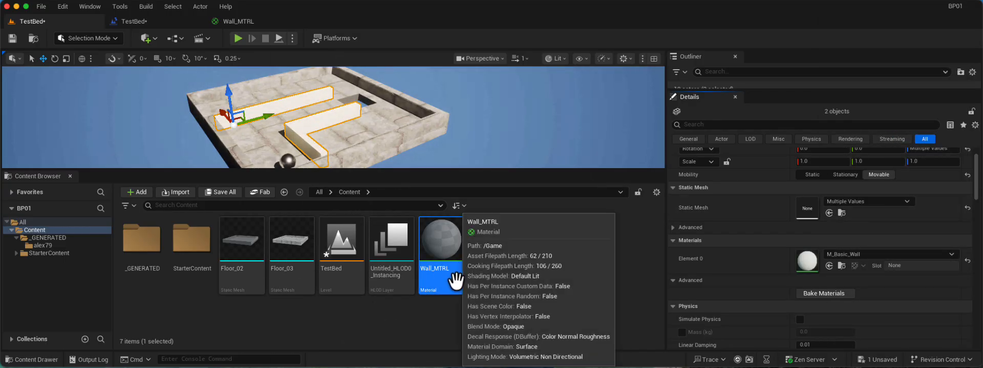
Assign the Wall_MTRL material to the Element 0 slot of both selected walls.
click(842, 254)
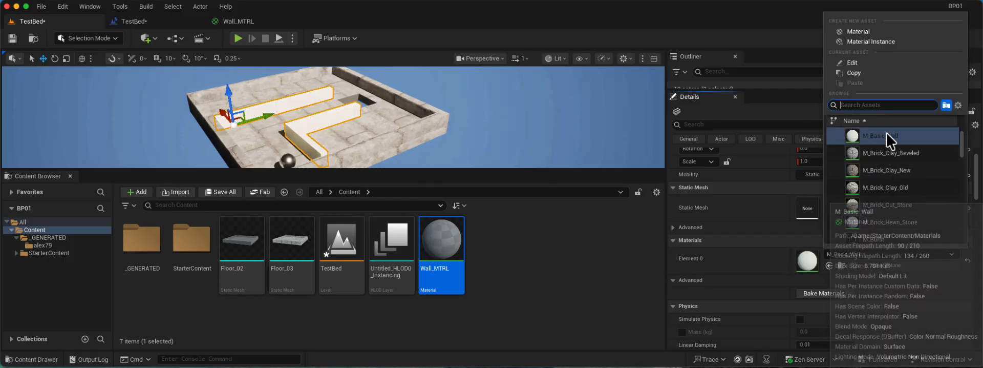
text(wa)
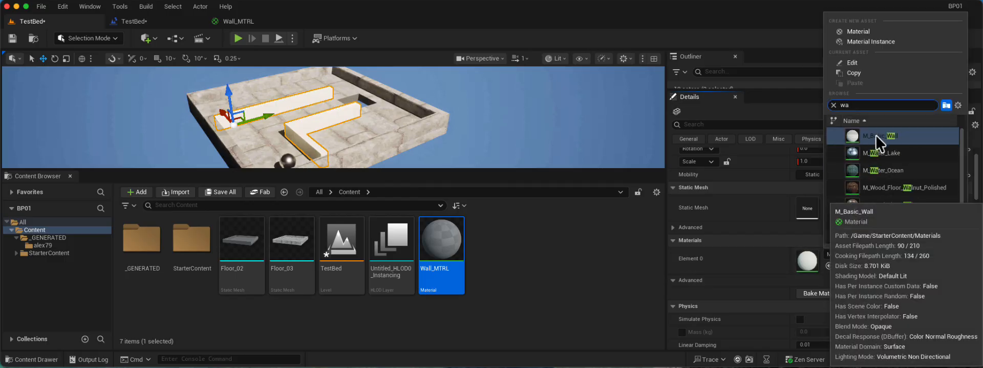
text(ll)
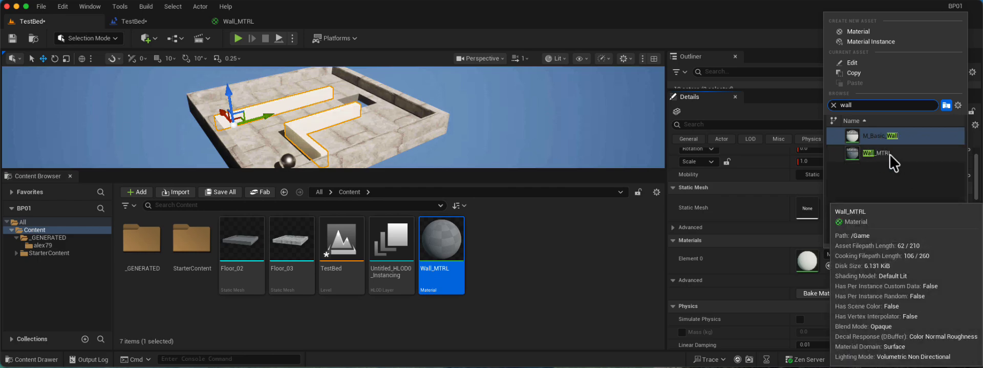
click(886, 154)
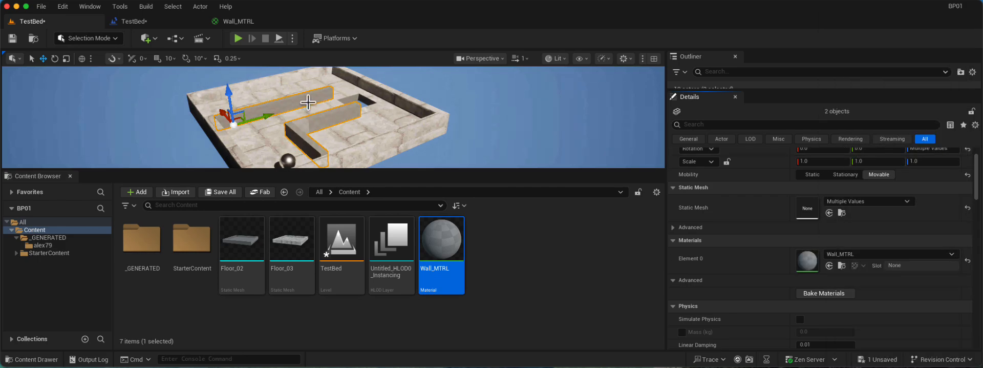
Set Wall_MTRL's base color to bright magenta (R 1.0, G 0.0, B 0.785) and save the material.
click(240, 21)
click(528, 101)
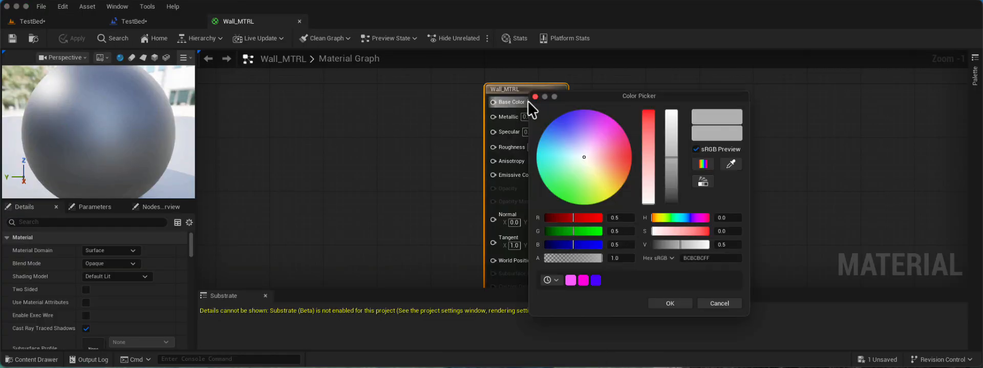
drag(577, 141, 617, 122)
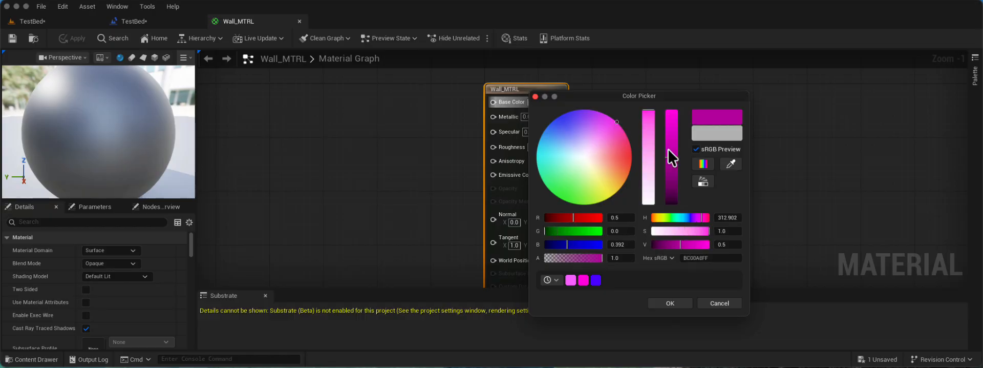
drag(671, 157, 681, 103)
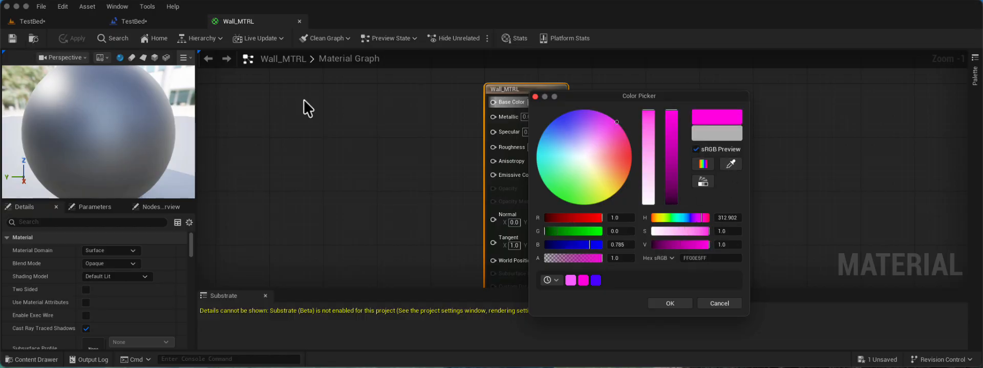
click(670, 304)
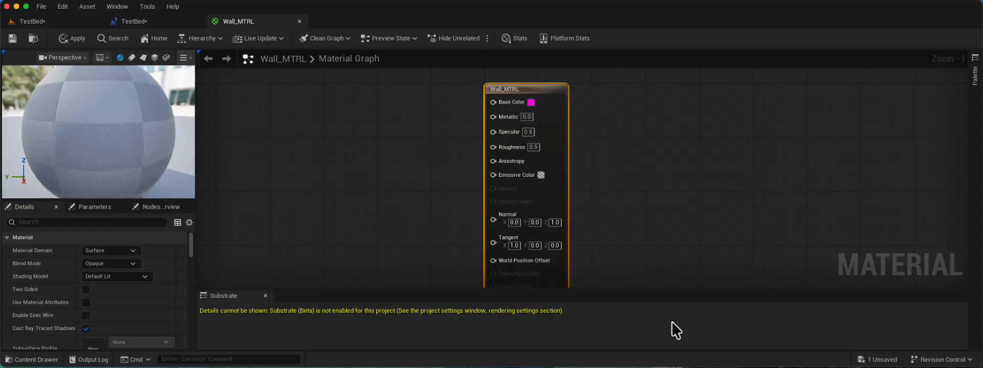
click(12, 40)
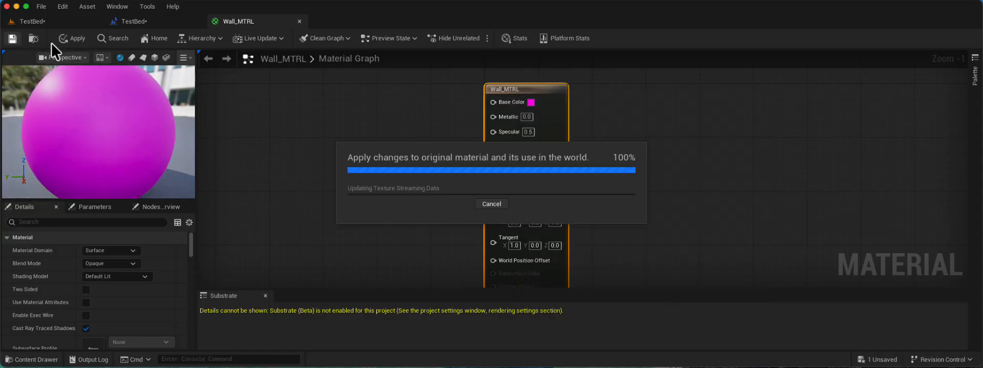
Look over the walls in the TestBed level and save all modified assets and levels.
click(44, 17)
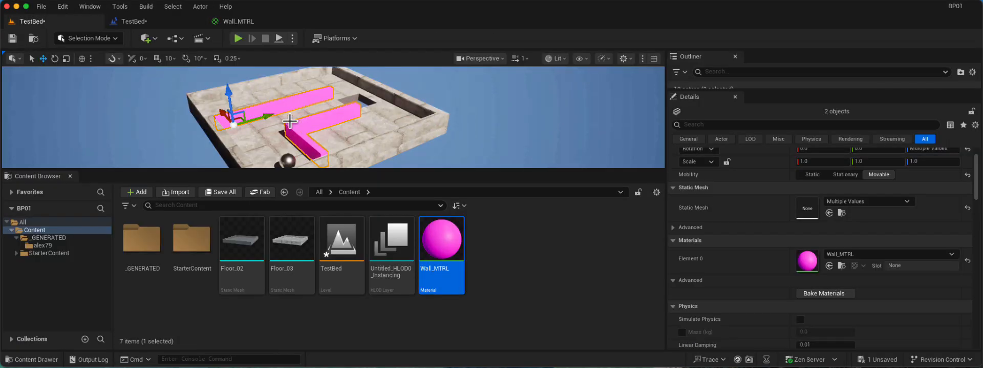
mouse_move(305, 118)
alt+mouse_down()
mouse_move(343, 132)
mouse_move(344, 92)
mouse_move(305, 117)
alt+mouse_up()
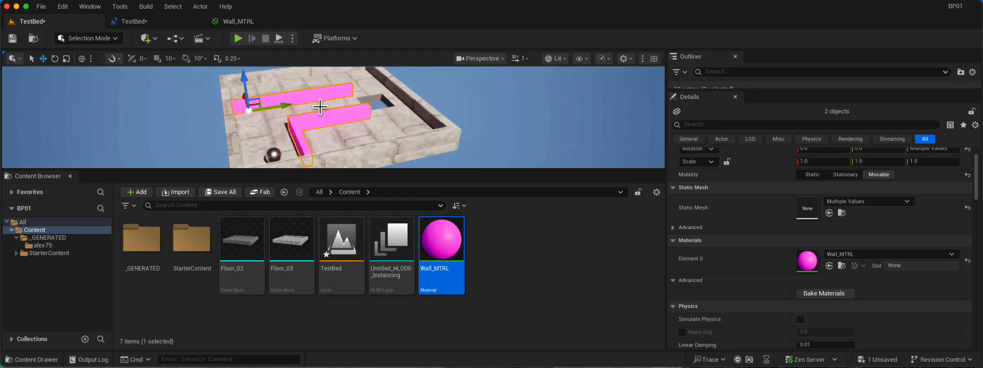
click(228, 19)
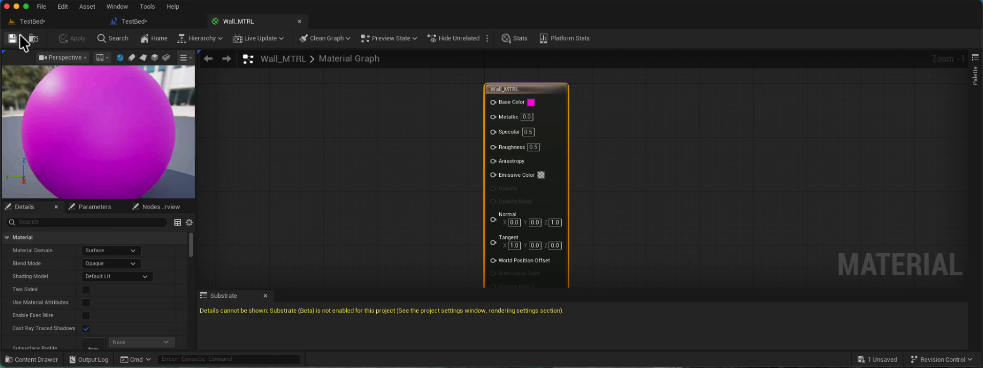
click(26, 20)
click(41, 6)
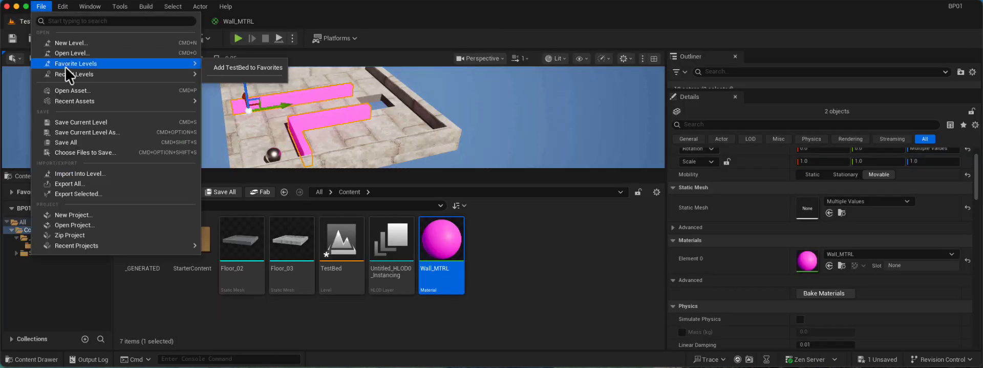
click(52, 10)
click(77, 137)
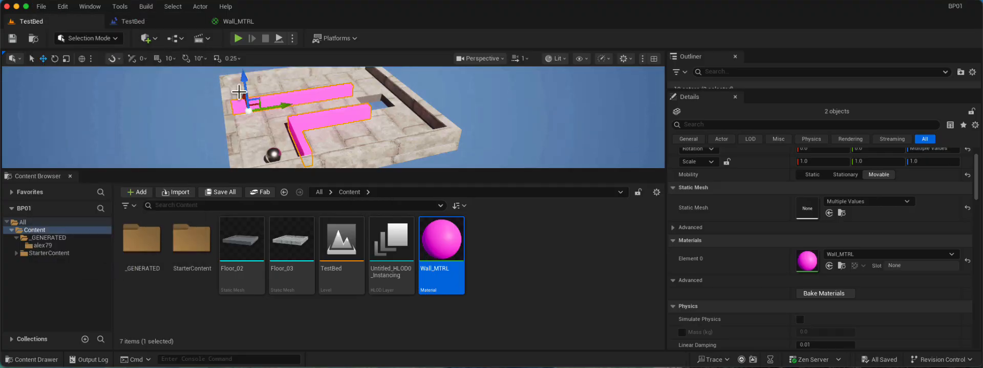
Play-test the level briefly, then turn off Viewport Stats for the level viewport.
click(238, 39)
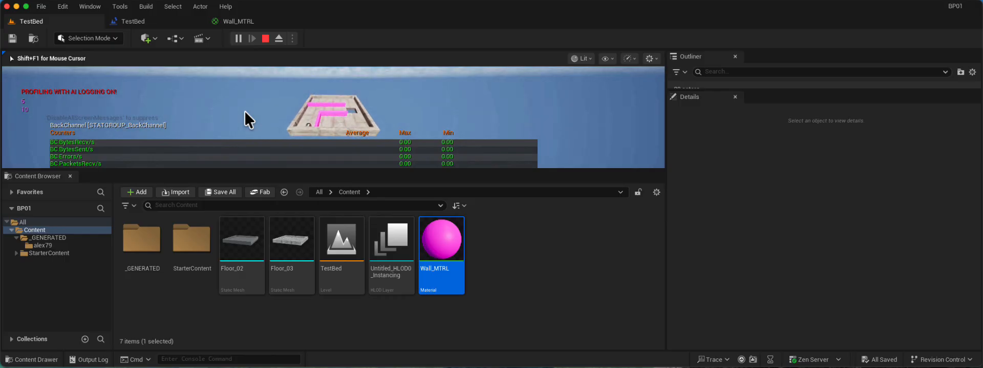
key(Escape)
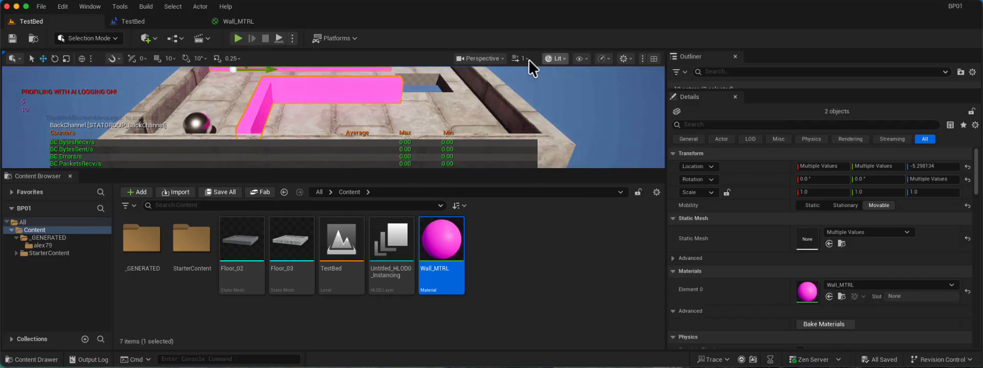
click(581, 59)
mouse_move(594, 106)
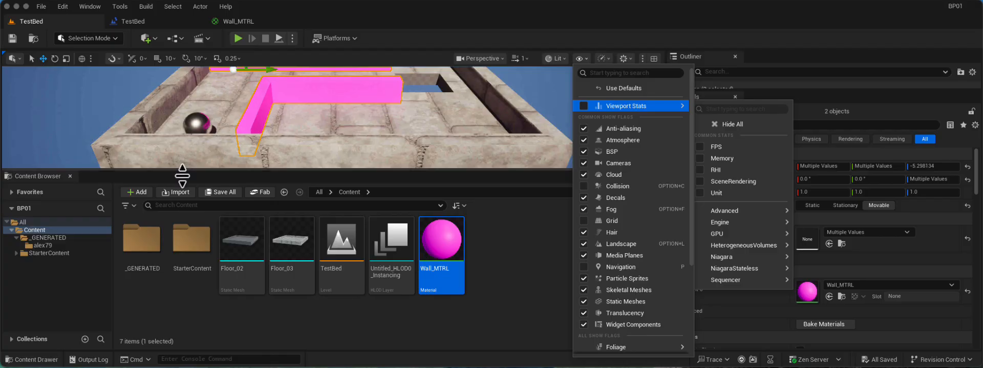
Enlarge the level viewport, play-test the level while checking the show flags for a stats option, and stop the play session.
drag(183, 169, 203, 282)
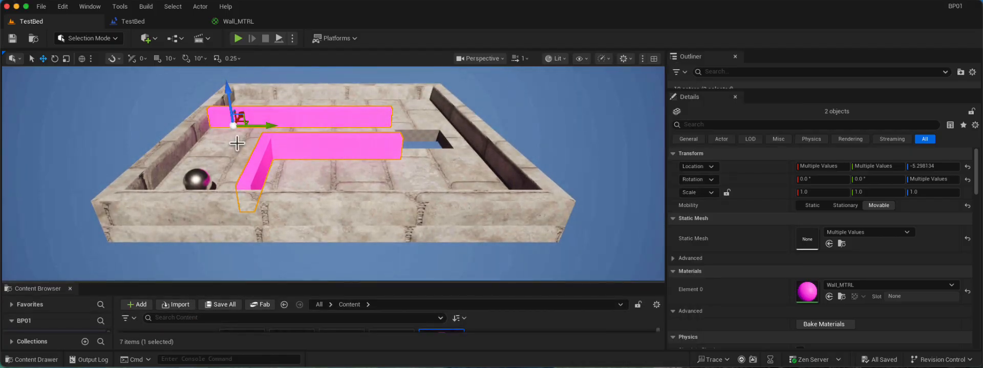
key(alt+p)
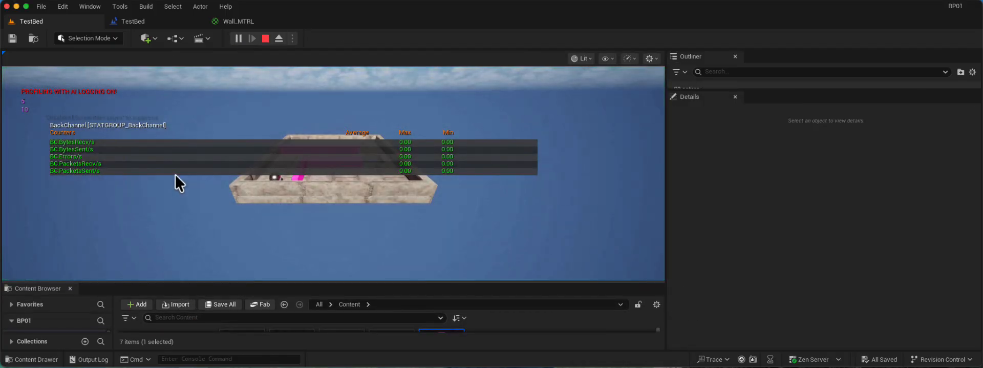
click(605, 59)
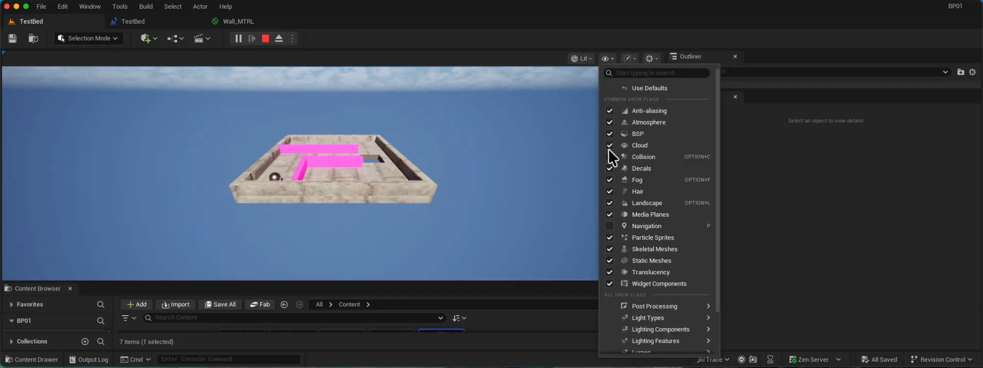
scroll(615, 275, down, 3)
scroll(616, 273, up, 2)
click(206, 165)
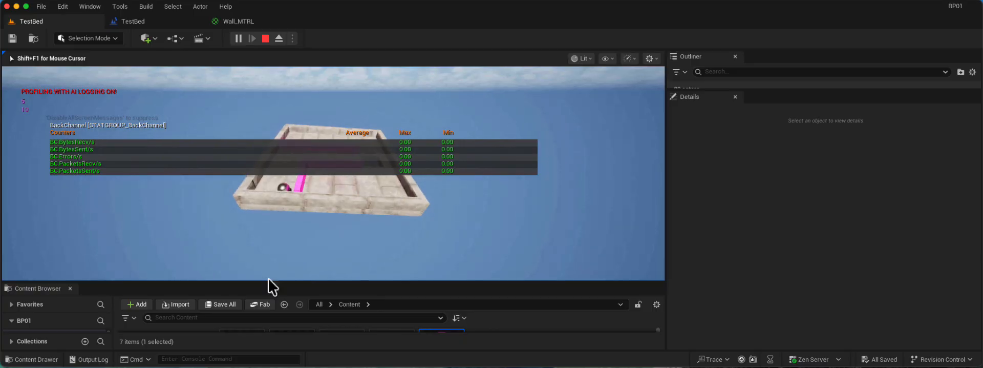
key(Escape)
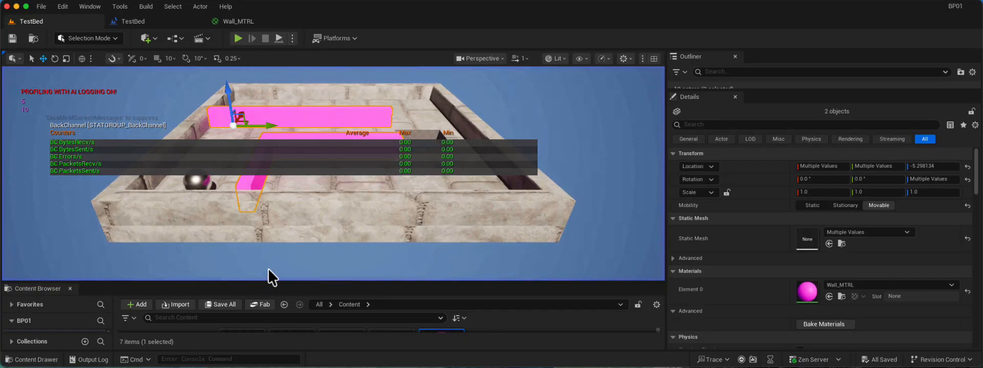
Turn off Viewport Stats in the level viewport's show flags and deselect both walls.
click(556, 58)
click(584, 58)
mouse_move(627, 105)
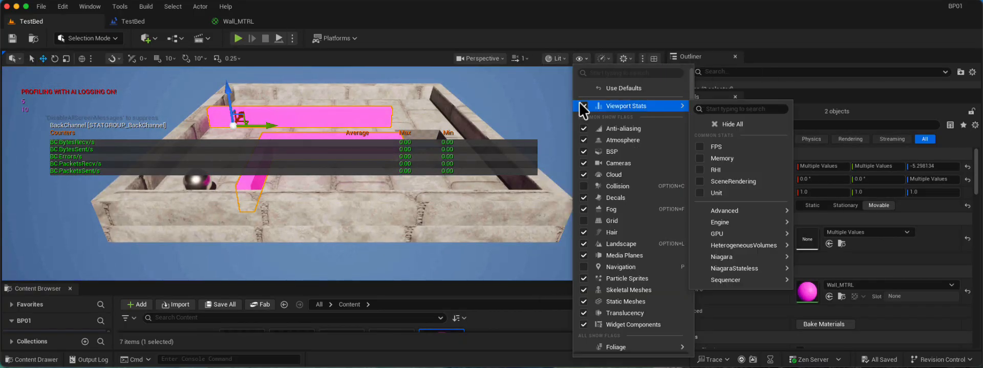
click(584, 105)
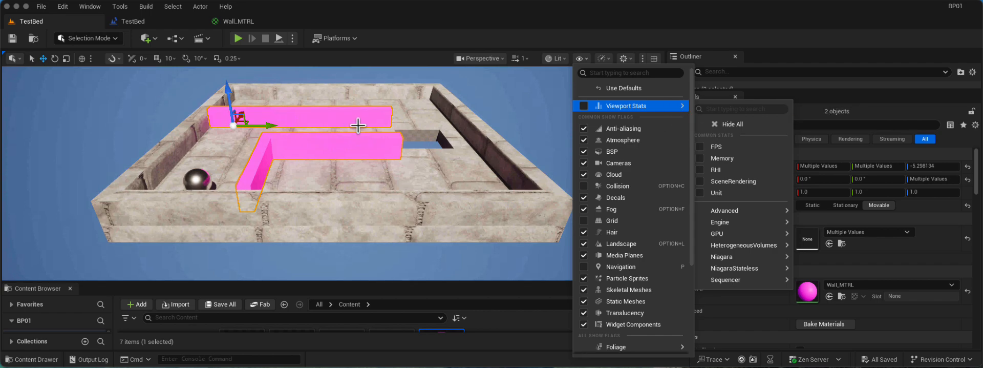
click(496, 80)
click(497, 80)
click(578, 57)
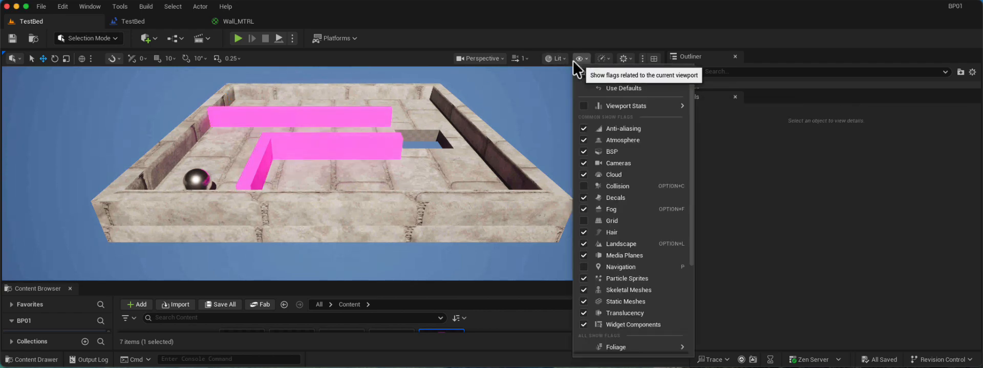
Play the level again, look through the in-game show flags for the stats overlay setting, and stop playing.
click(238, 38)
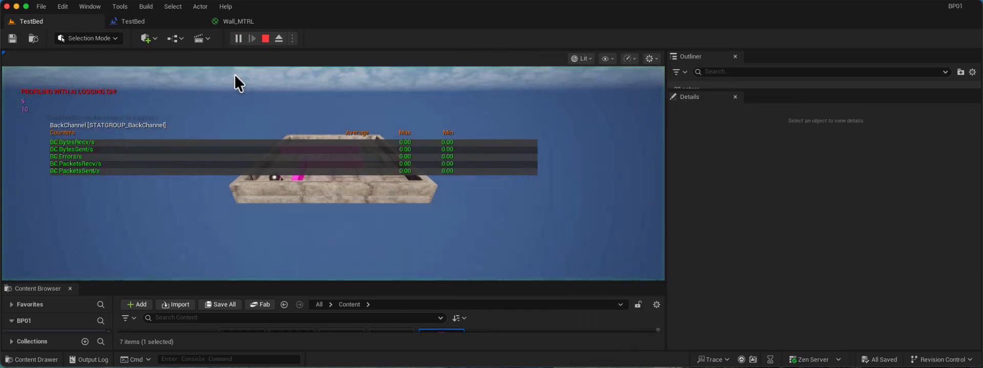
click(607, 58)
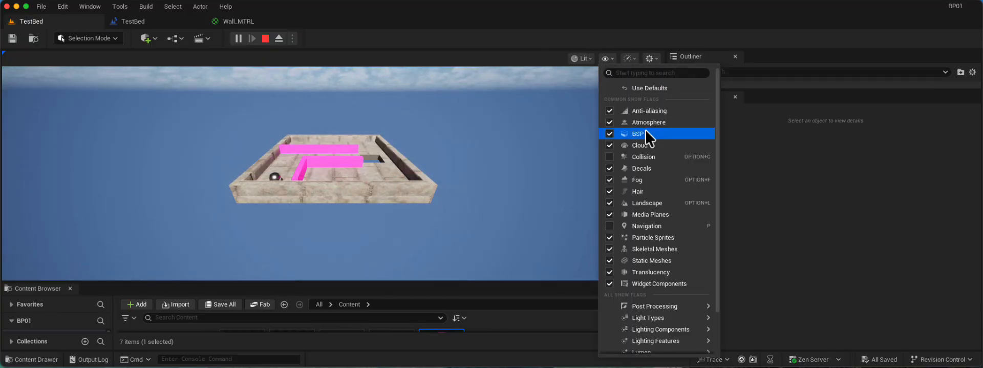
scroll(644, 149, down, 2)
click(86, 137)
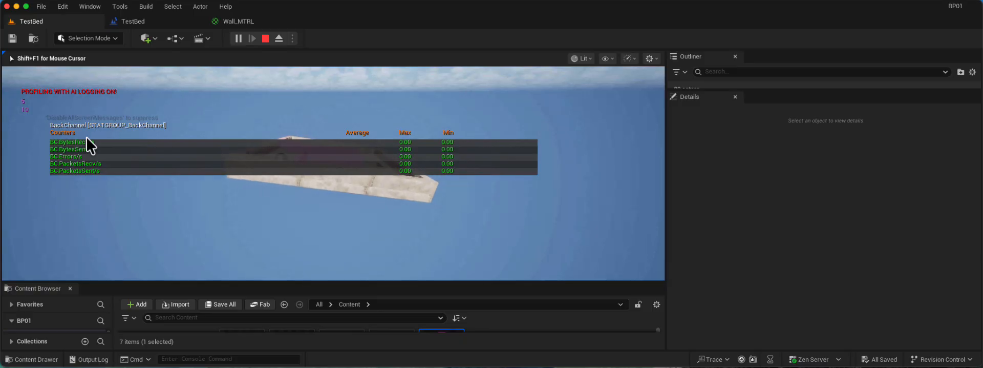
key(Escape)
Disable Viewport Stats again for the editor viewport and look through the remaining show flags.
click(555, 60)
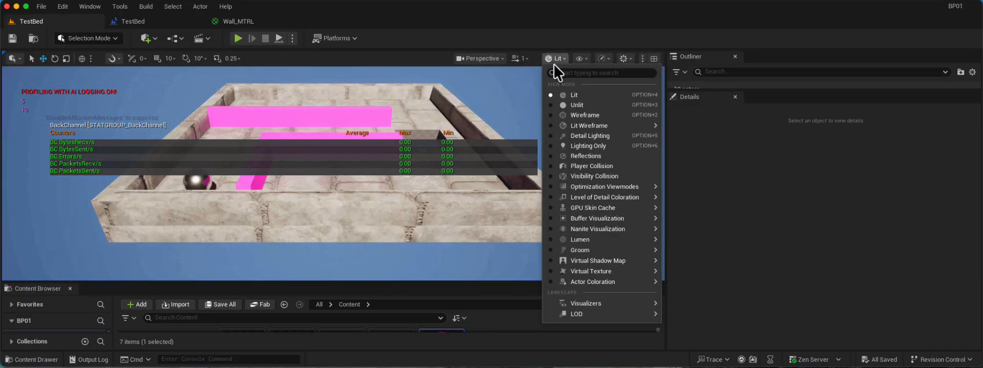
click(579, 59)
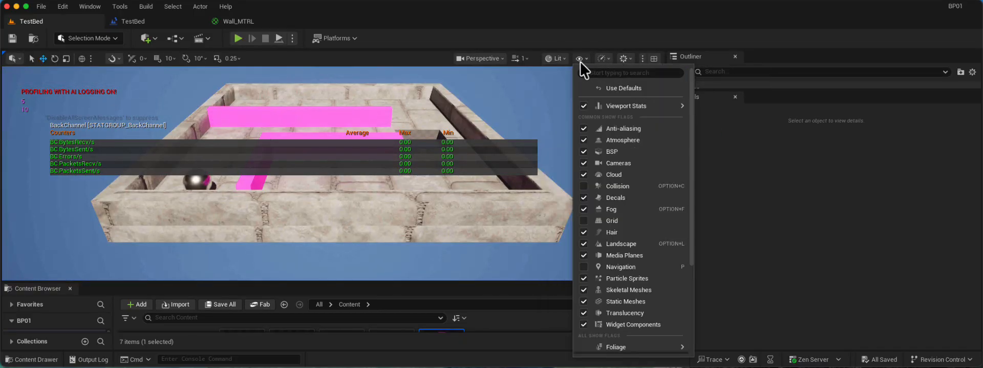
click(584, 105)
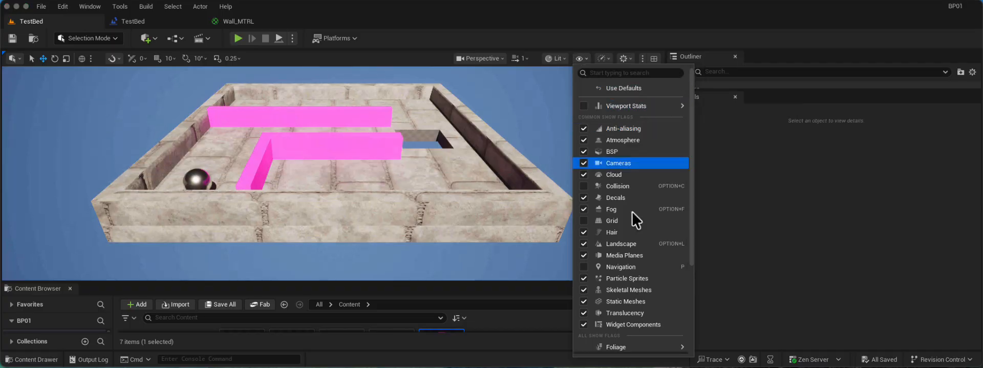
scroll(633, 211, down, 3)
scroll(630, 195, up, 3)
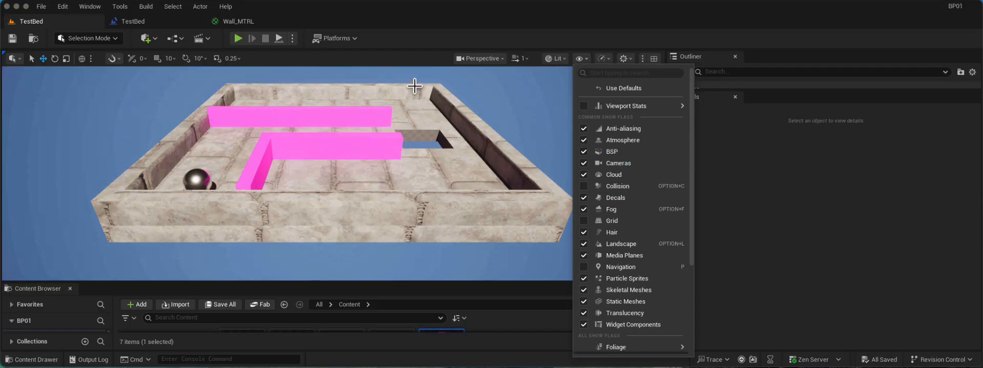
Hide all viewport stats with the Hide All option of Viewport Stats.
drag(412, 79, 434, 78)
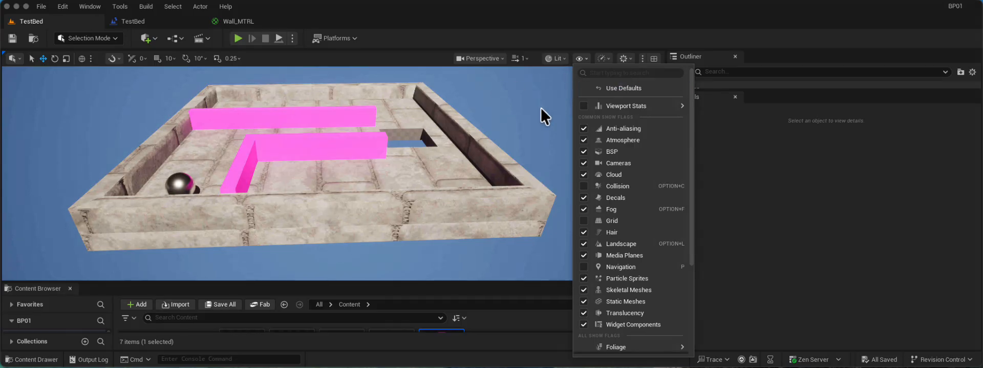
right_click(534, 122)
click(580, 58)
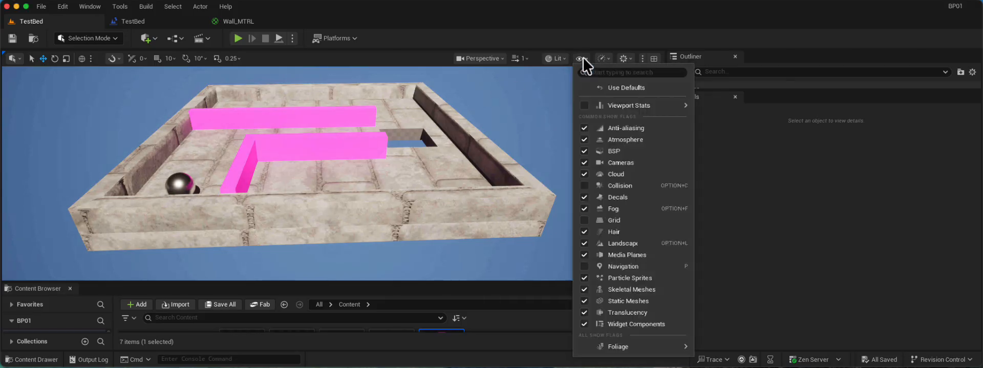
mouse_move(651, 107)
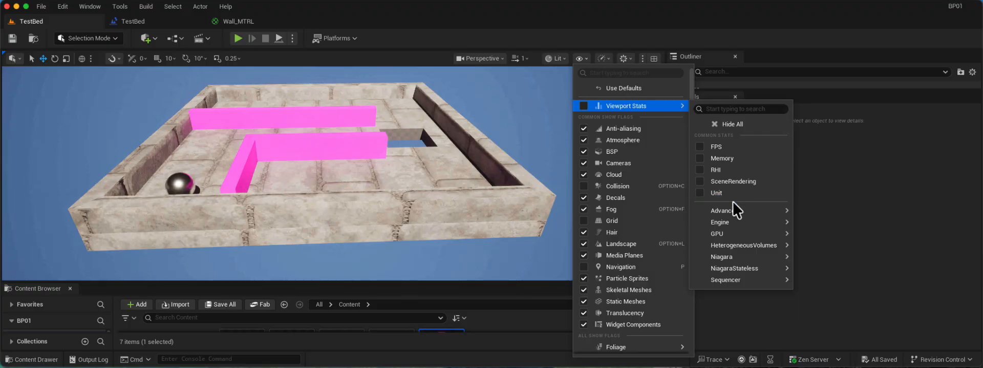
click(746, 124)
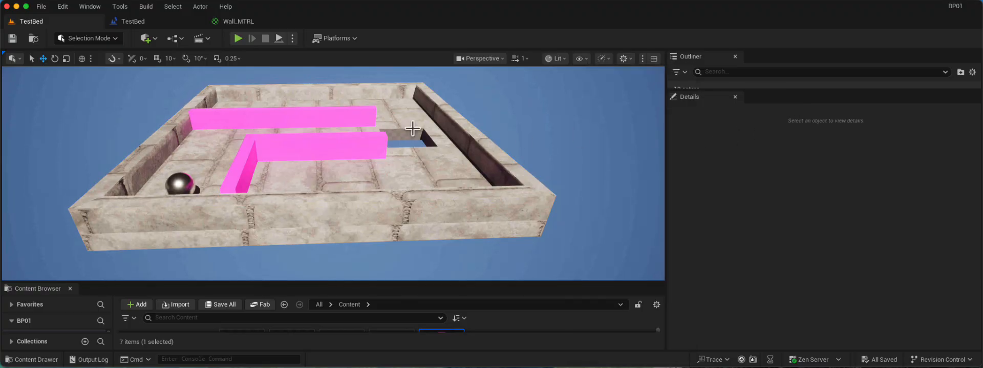
Play-test the level by tilting the board to roll the sphere around the magenta walls toward the hole, and stop playing.
click(240, 40)
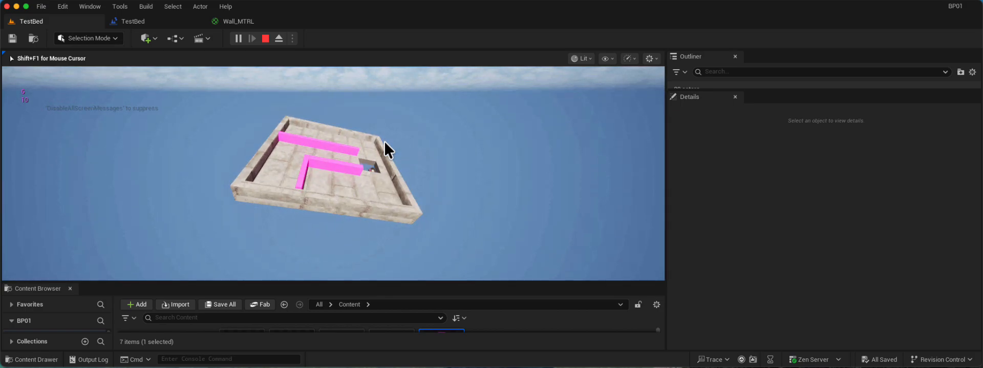
key(Escape)
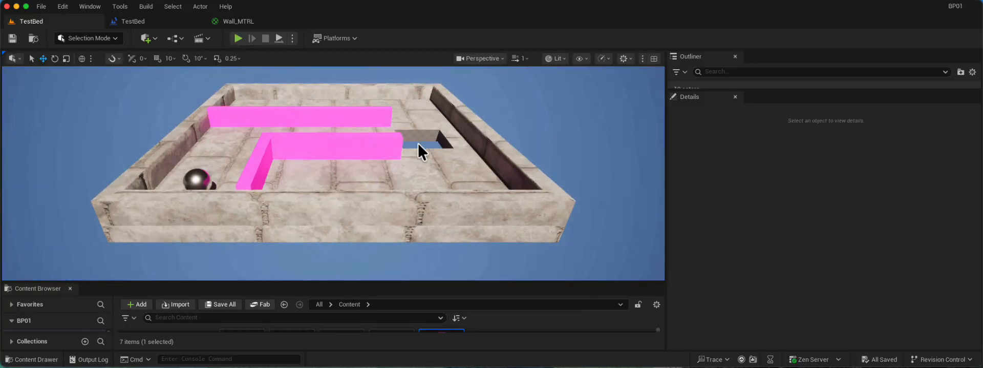